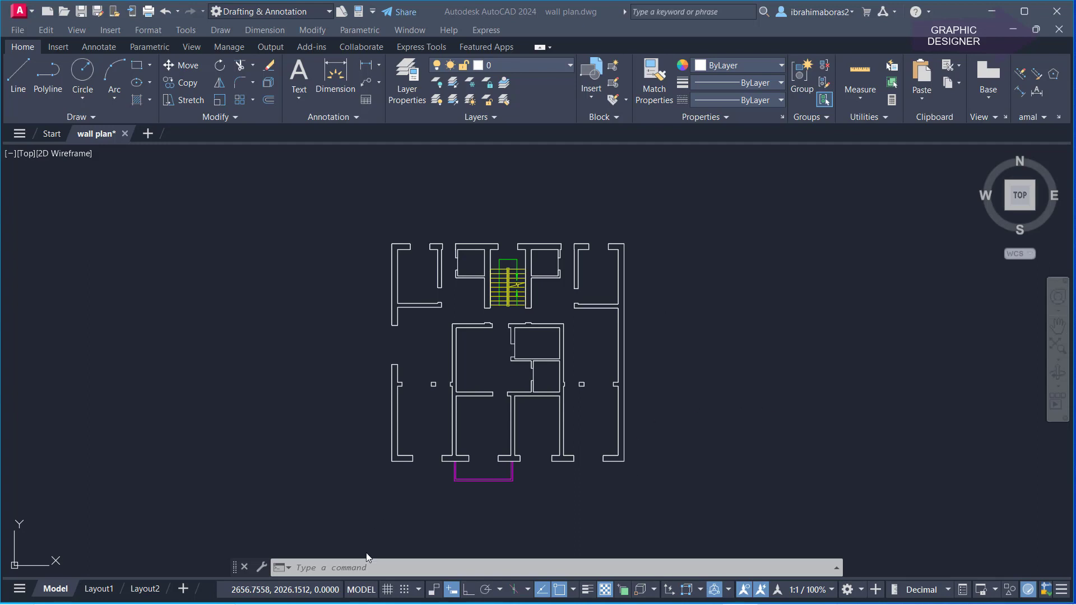
# Step: Use XR to open External References and choose Attach DWG to reach the Select Reference File dialog
pyautogui.click(338, 567)
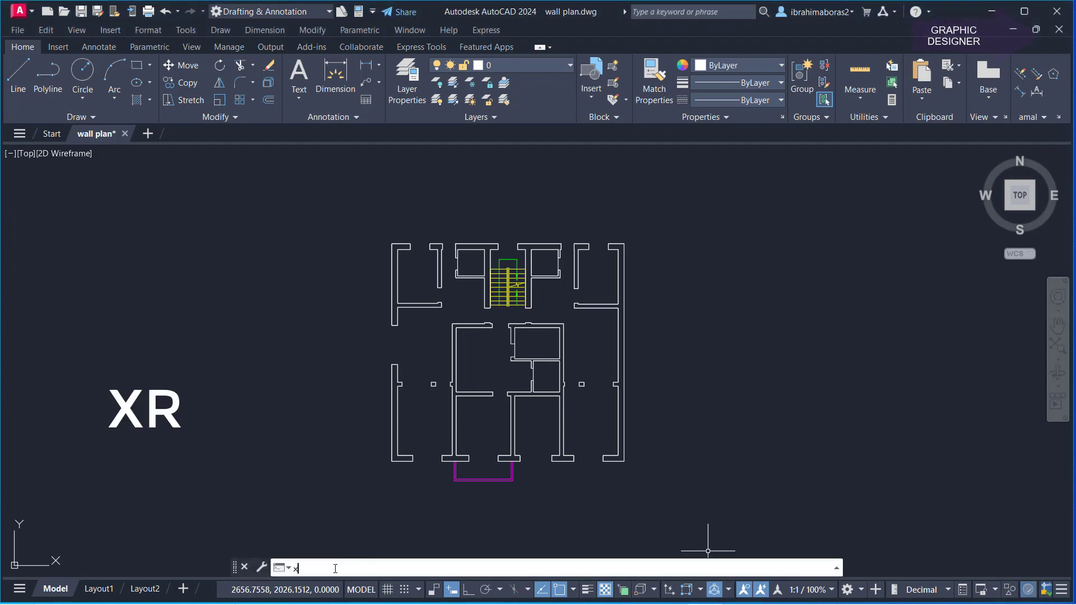
pyautogui.write('xr')
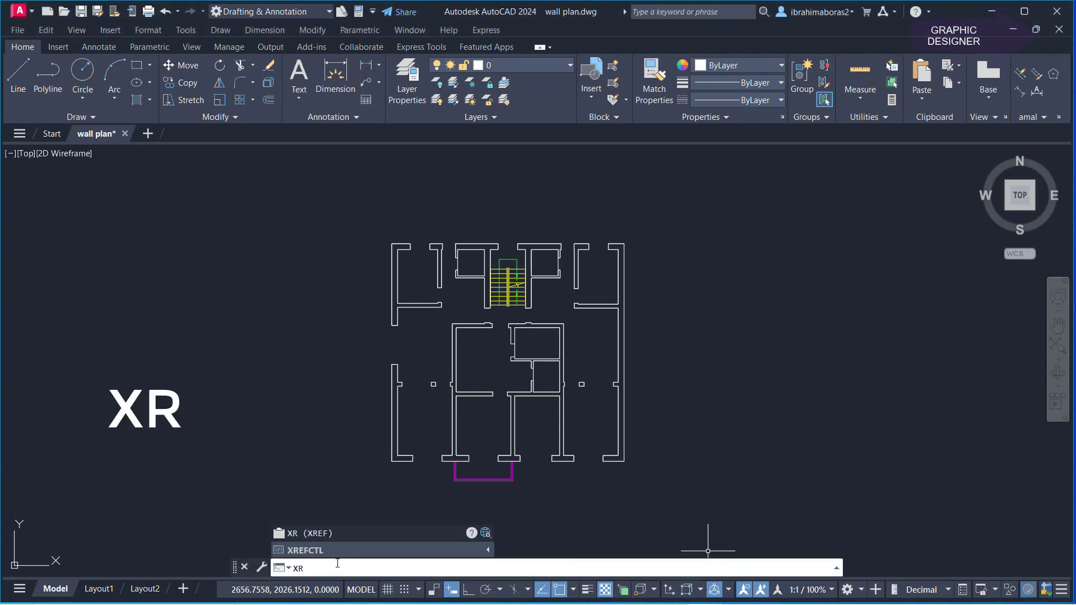
pyautogui.click(328, 535)
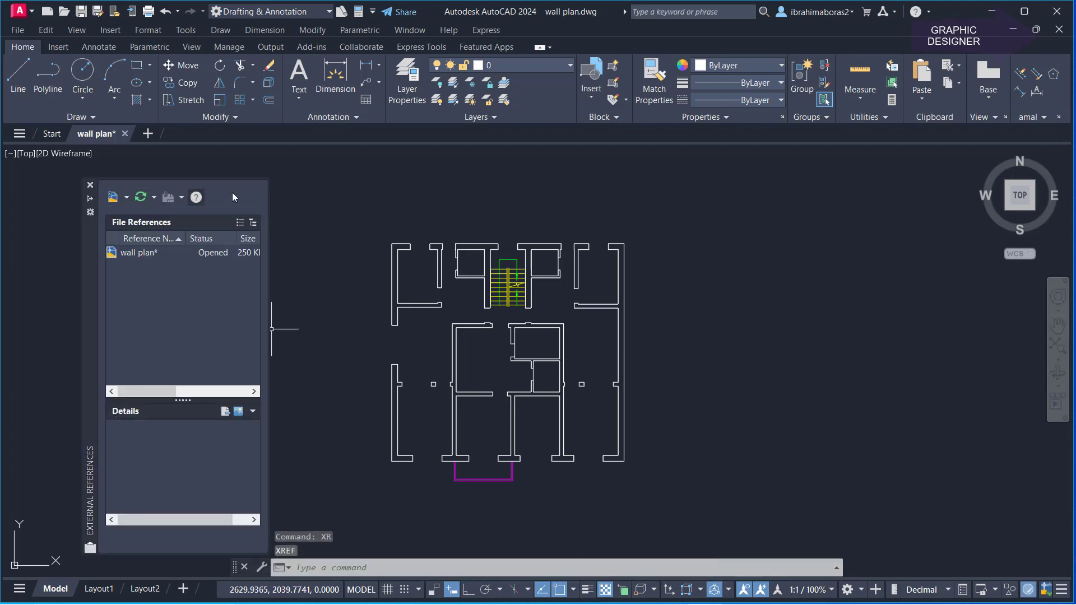
pyautogui.click(128, 199)
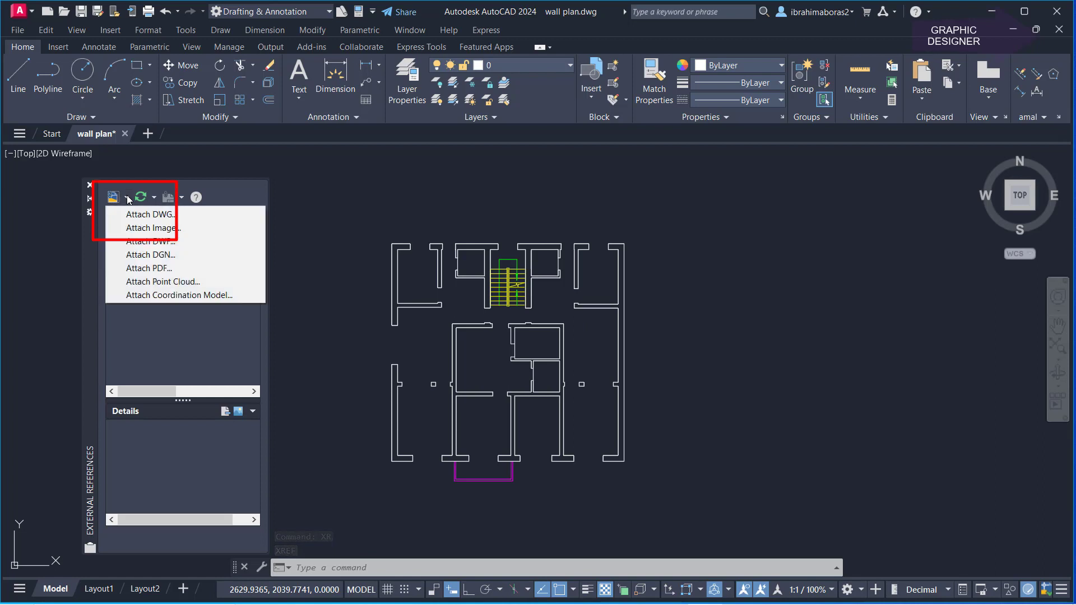
pyautogui.click(172, 216)
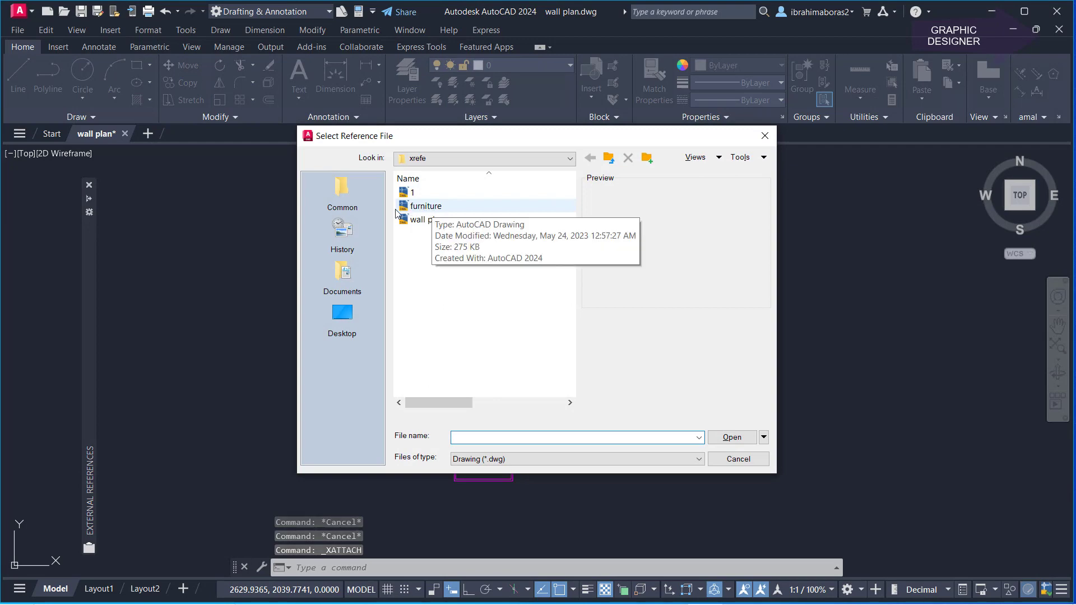
# Step: Select the furniture drawing to reach its attach settings, with scale 1.00 at insertion 0,0,0
pyautogui.click(436, 212)
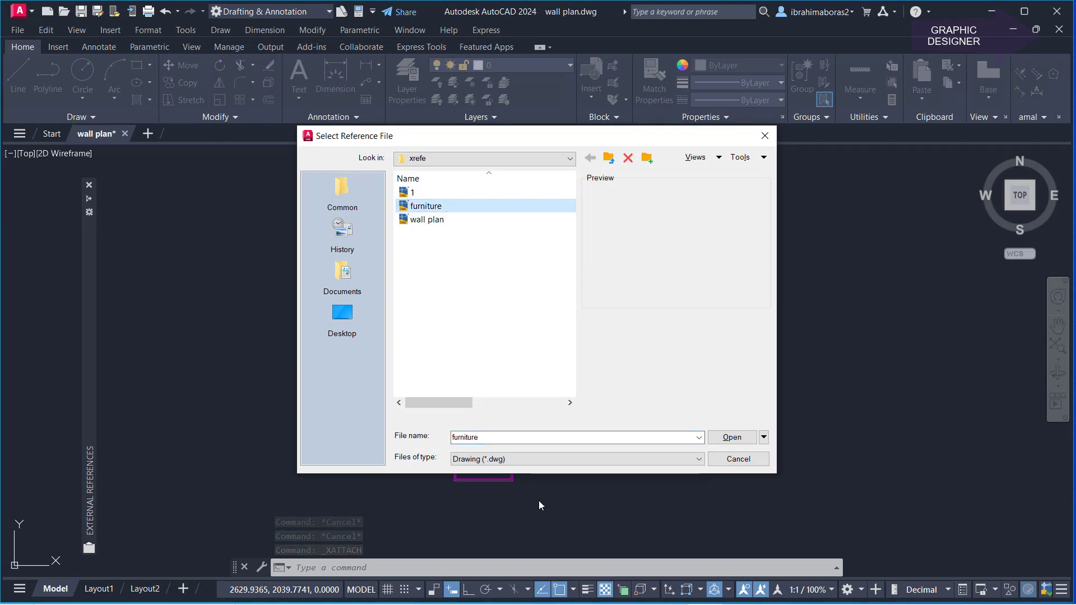
pyautogui.click(731, 438)
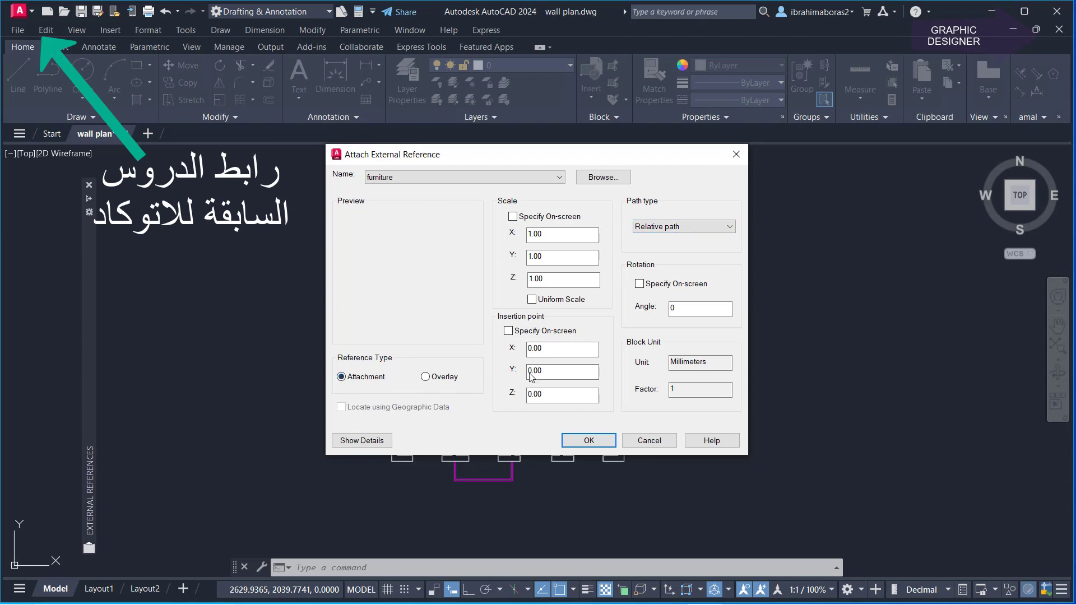
# Step: Attach the furniture xref at the origin and zoom around the plan to check it
pyautogui.click(589, 440)
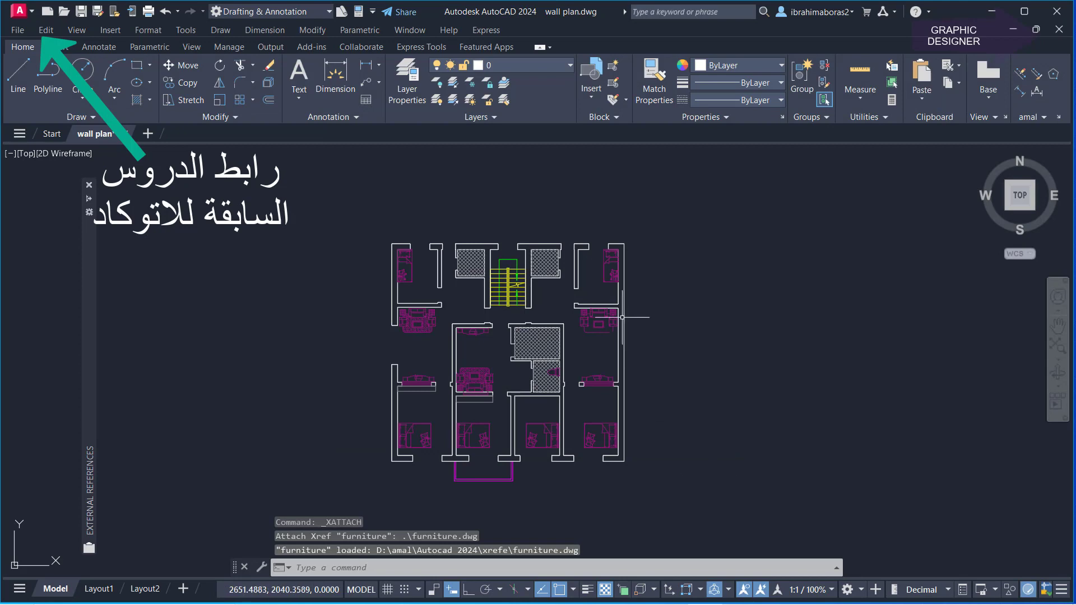
pyautogui.scroll(5, 622, 305)
pyautogui.scroll(-2, 504, 319)
pyautogui.scroll(-3, 484, 336)
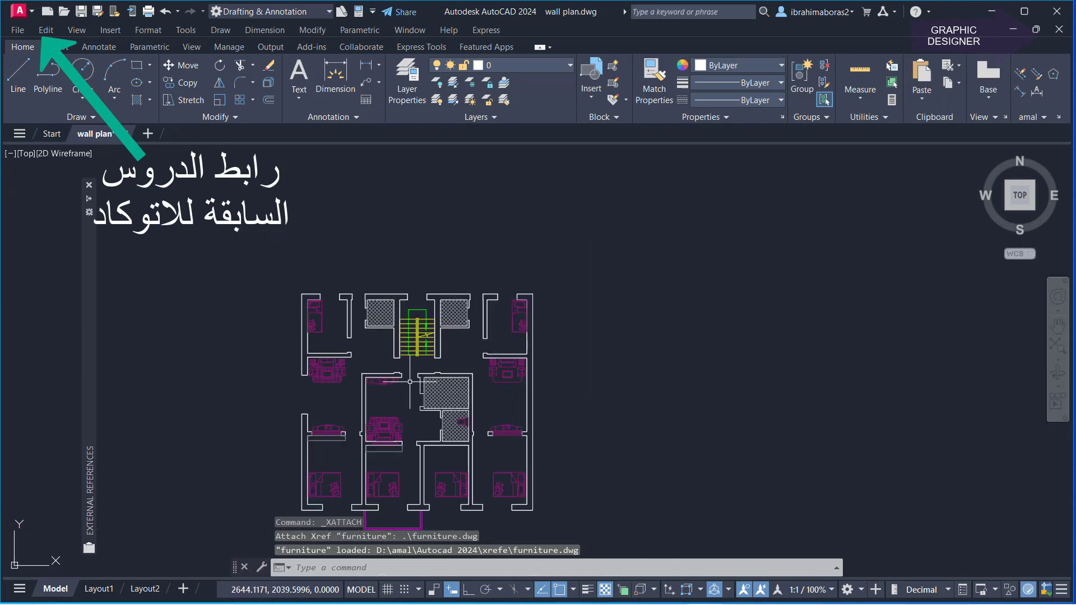
pyautogui.scroll(2, 459, 359)
pyautogui.scroll(1, 437, 381)
pyautogui.scroll(-5, 410, 401)
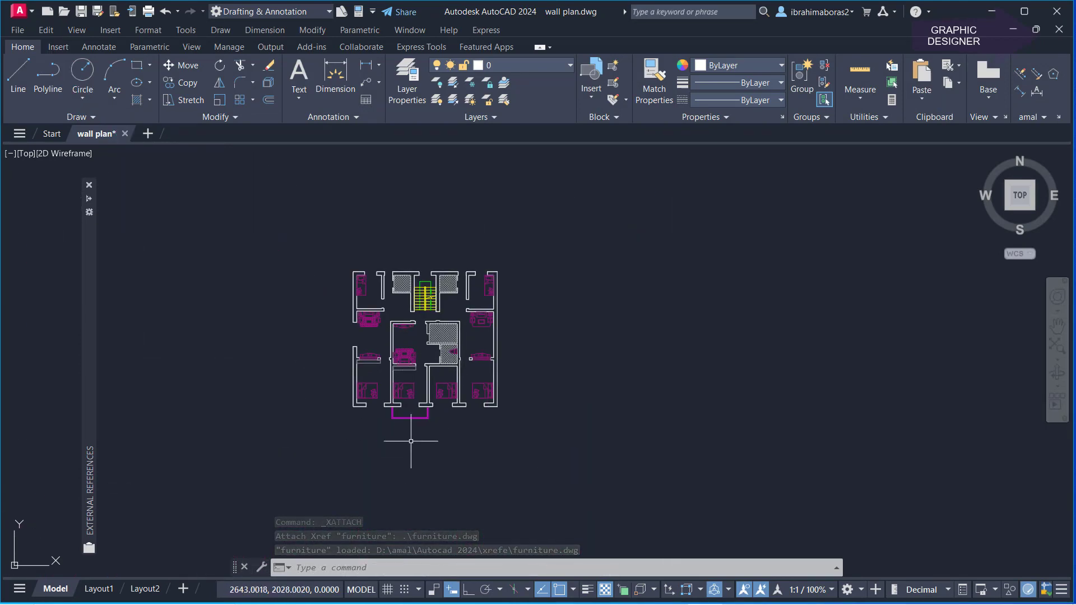
pyautogui.scroll(4, 417, 437)
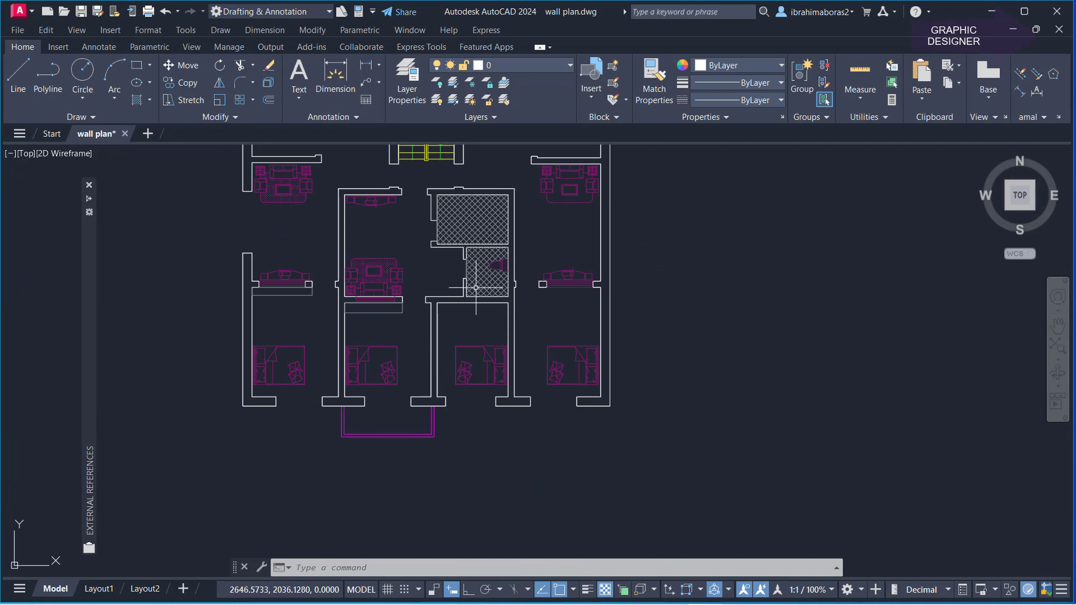
# Step: Bring the stair area into view and select the attached furniture reference
pyautogui.moveTo(467, 173); pyautogui.dragTo(499, 249, button='middle')
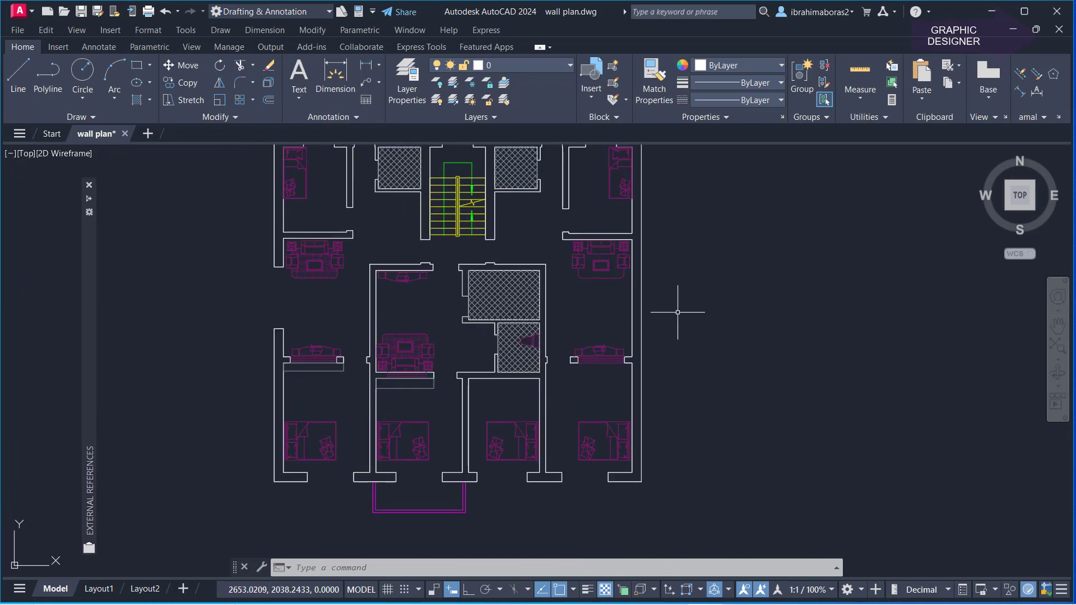
pyautogui.scroll(-1, 557, 311)
pyautogui.scroll(-1, 557, 311)
pyautogui.scroll(2, 509, 368)
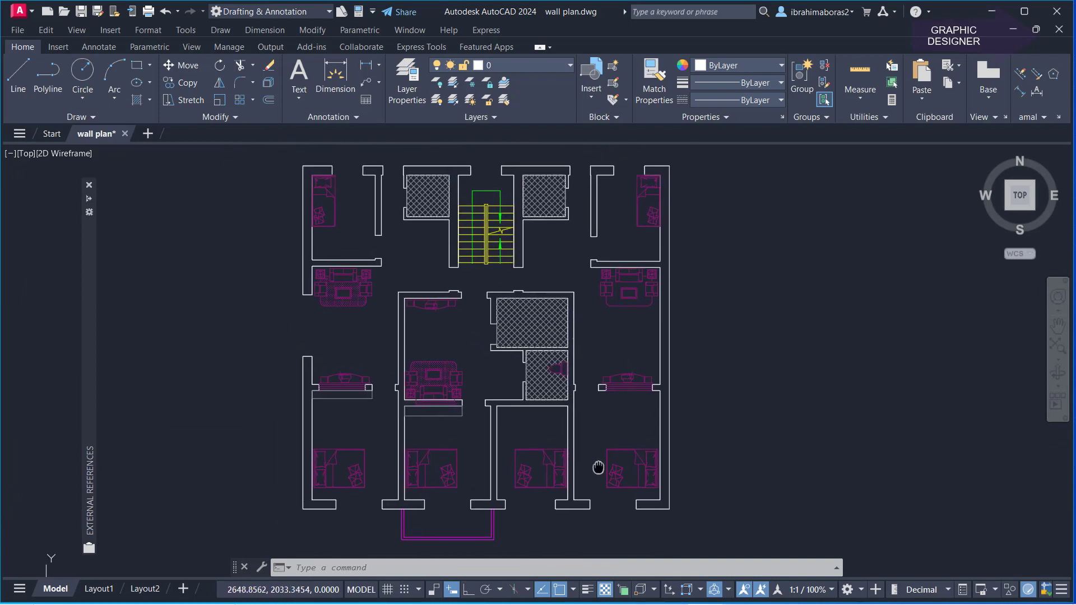
pyautogui.press('Escape')
pyautogui.click(728, 411)
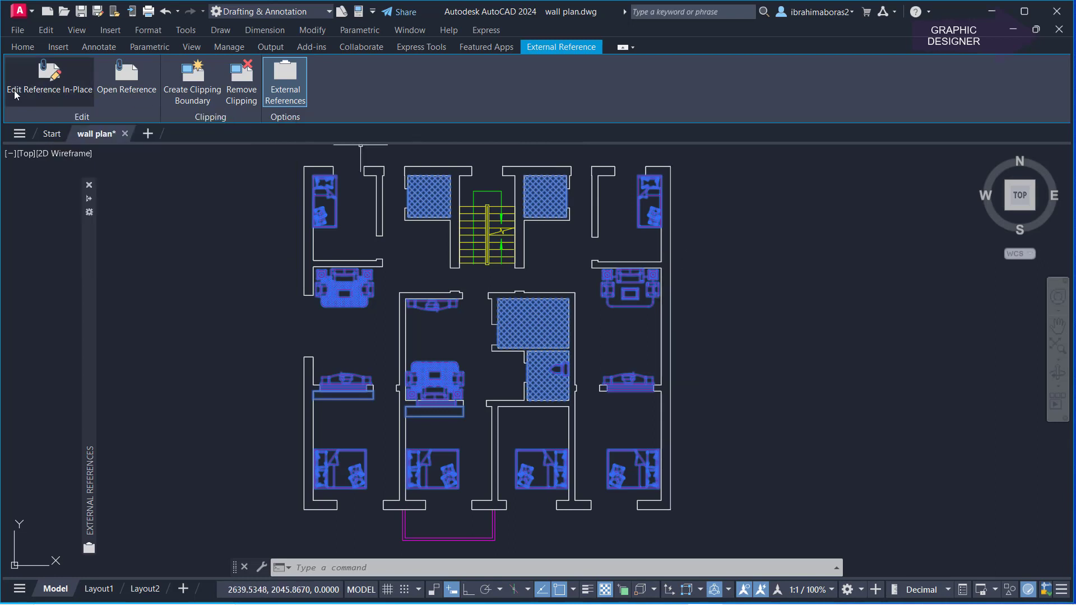
# Step: Edit the furniture xref in place, accepting the whole reference in the Reference Edit dialog
pyautogui.rightClick(711, 284)
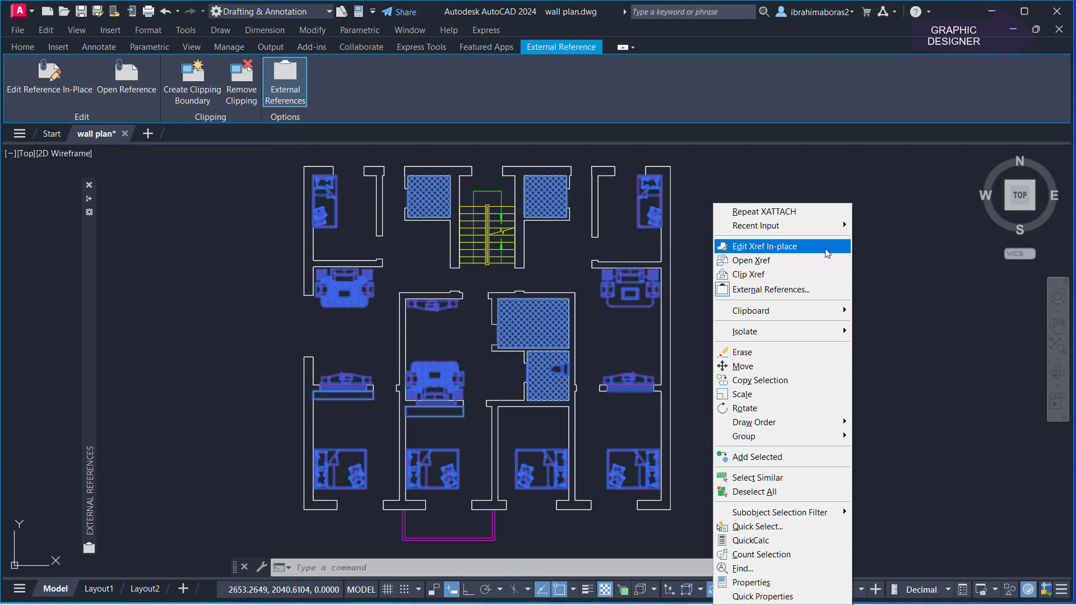
pyautogui.click(796, 250)
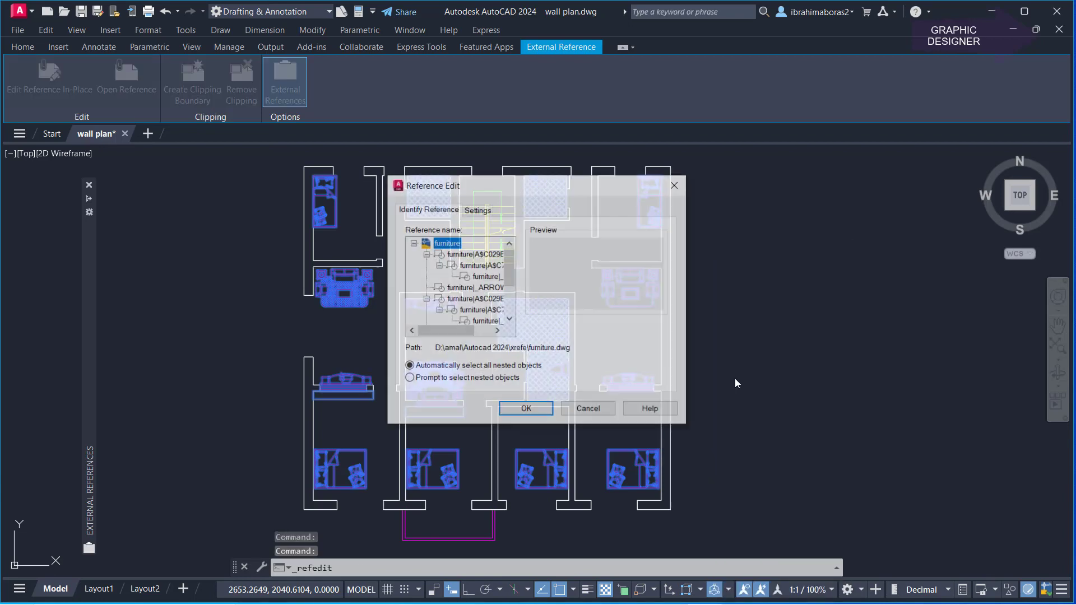
pyautogui.moveTo(519, 195); pyautogui.dragTo(546, 196)
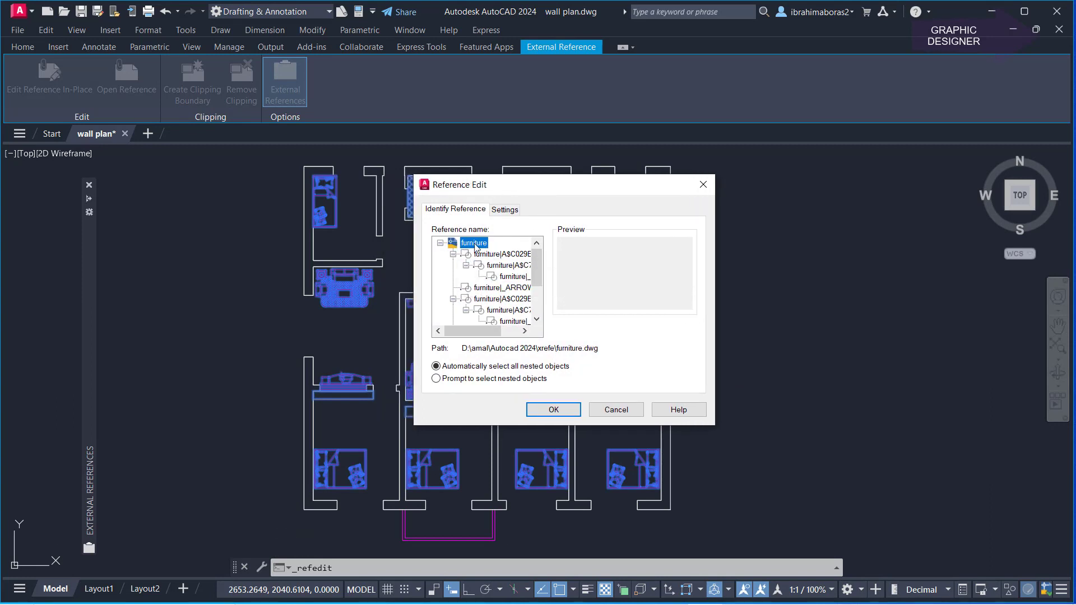
pyautogui.click(555, 410)
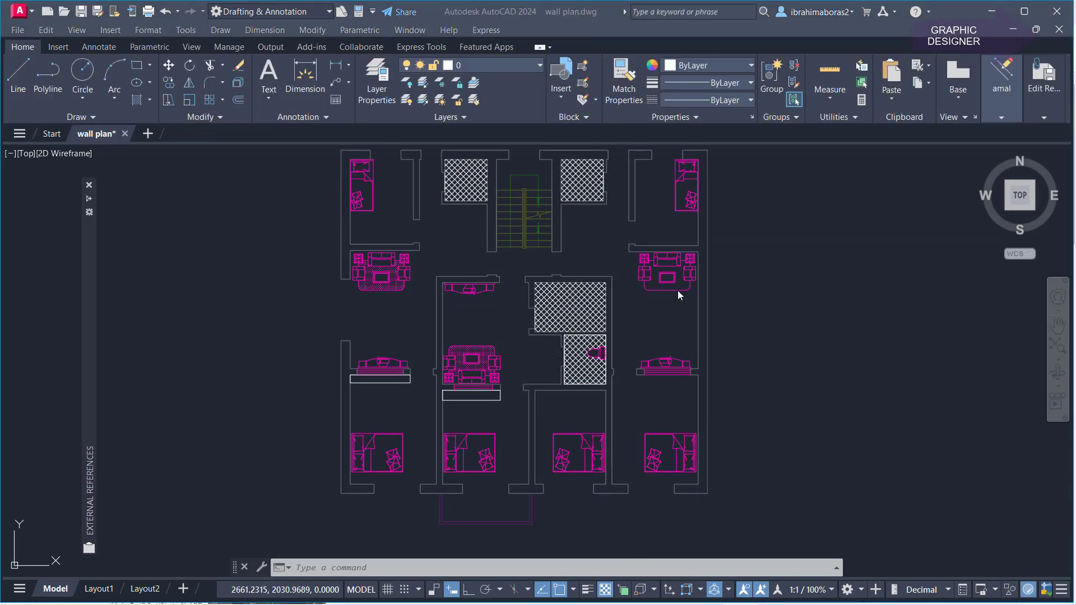
pyautogui.click(676, 289)
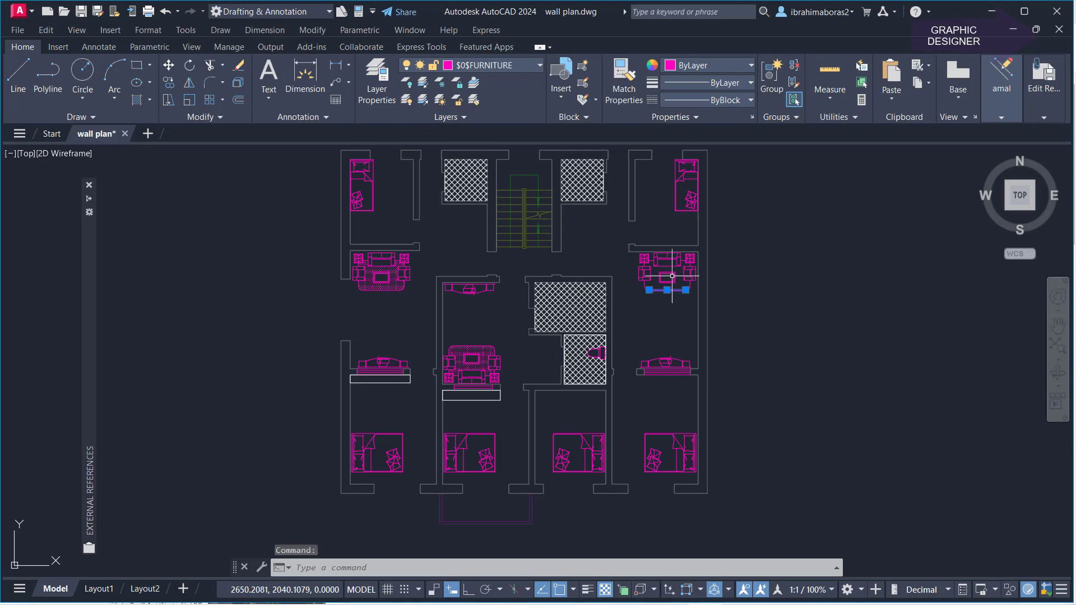
pyautogui.click(672, 276)
pyautogui.click(643, 263)
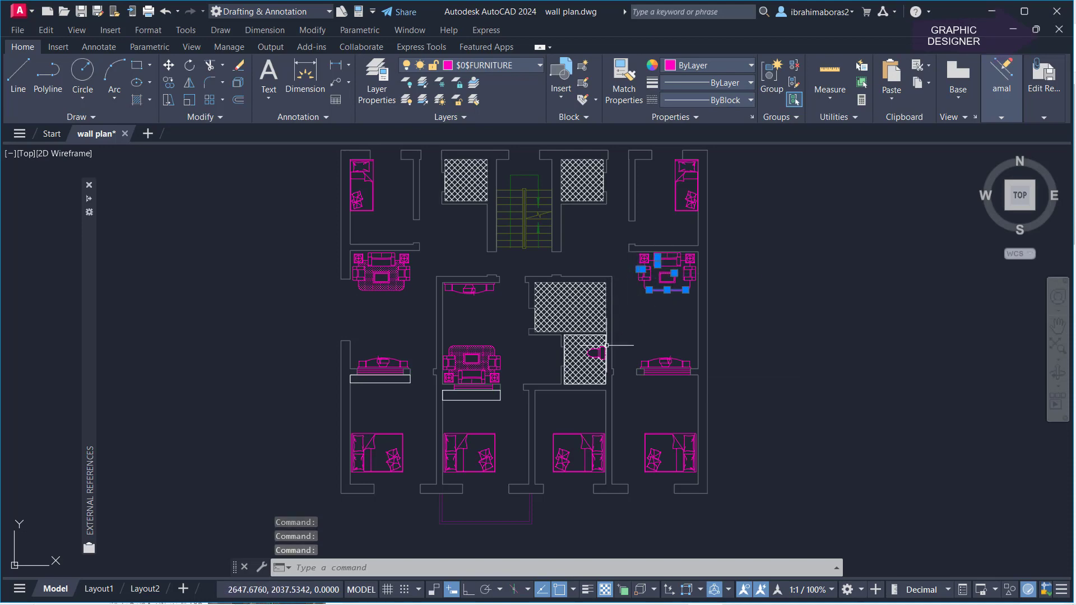
pyautogui.press('Escape')
pyautogui.scroll(4, 664, 269)
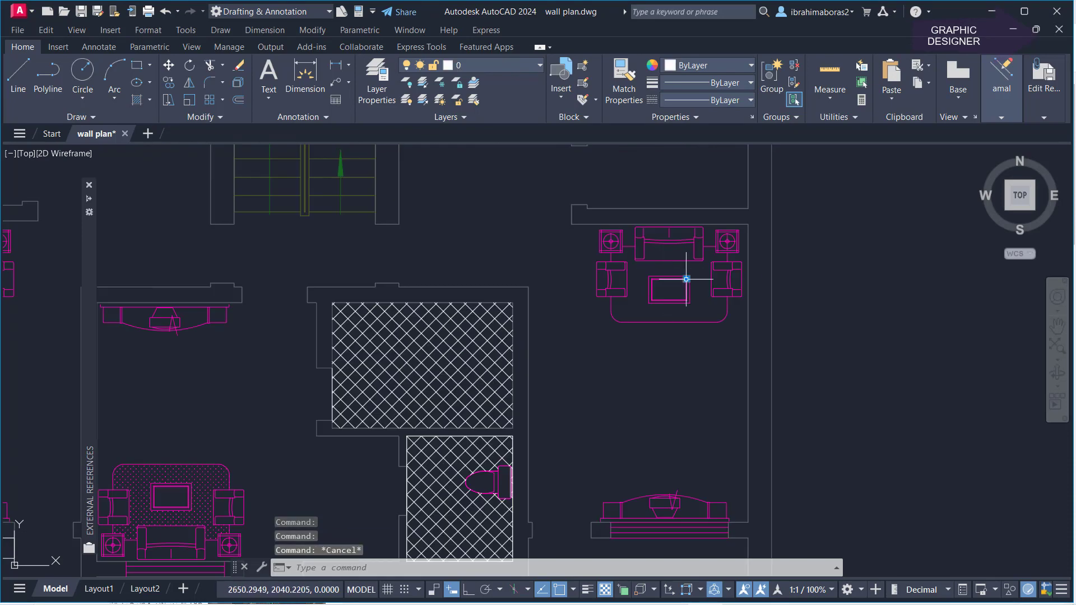
pyautogui.click(685, 288)
pyautogui.press('Escape')
pyautogui.scroll(-5, 684, 336)
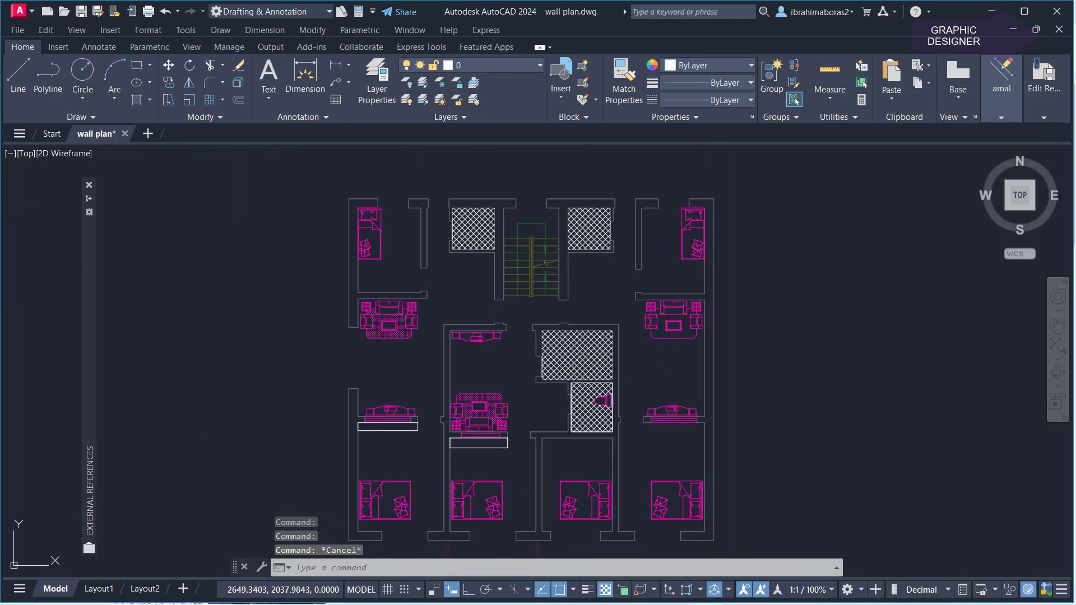
pyautogui.moveTo(636, 371); pyautogui.dragTo(637, 361, button='middle')
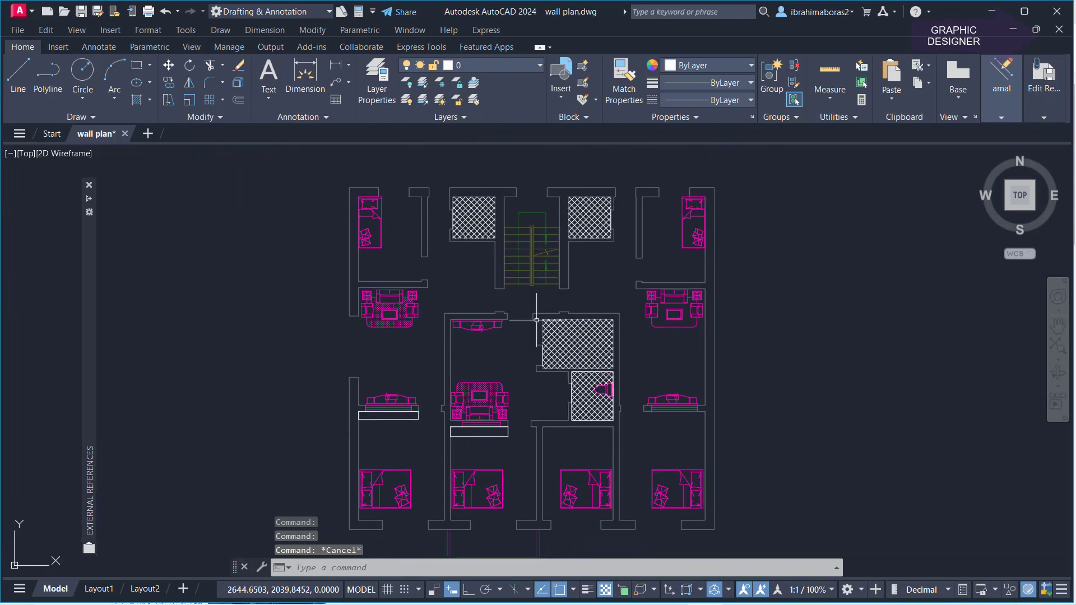
# Step: Change the upper central crosshatch to the ANGLE pattern
pyautogui.click(577, 343)
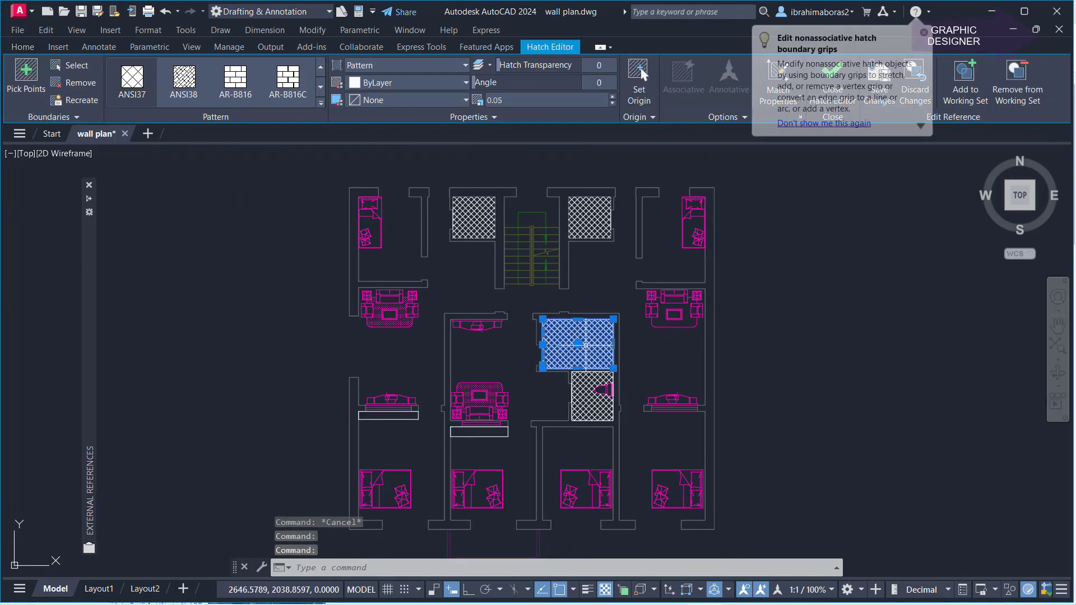
pyautogui.click(184, 78)
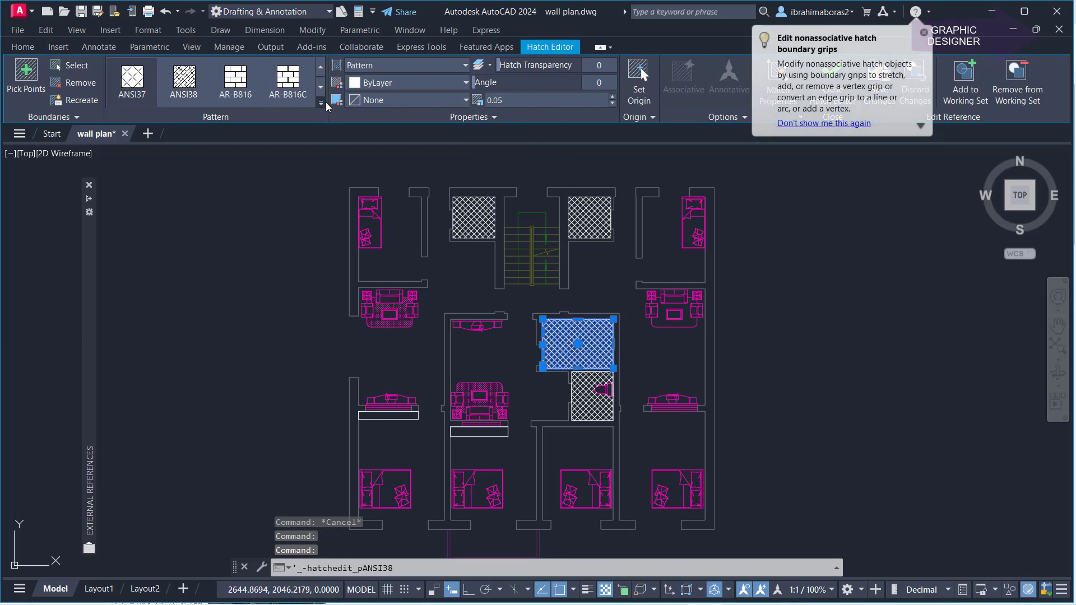
pyautogui.click(322, 104)
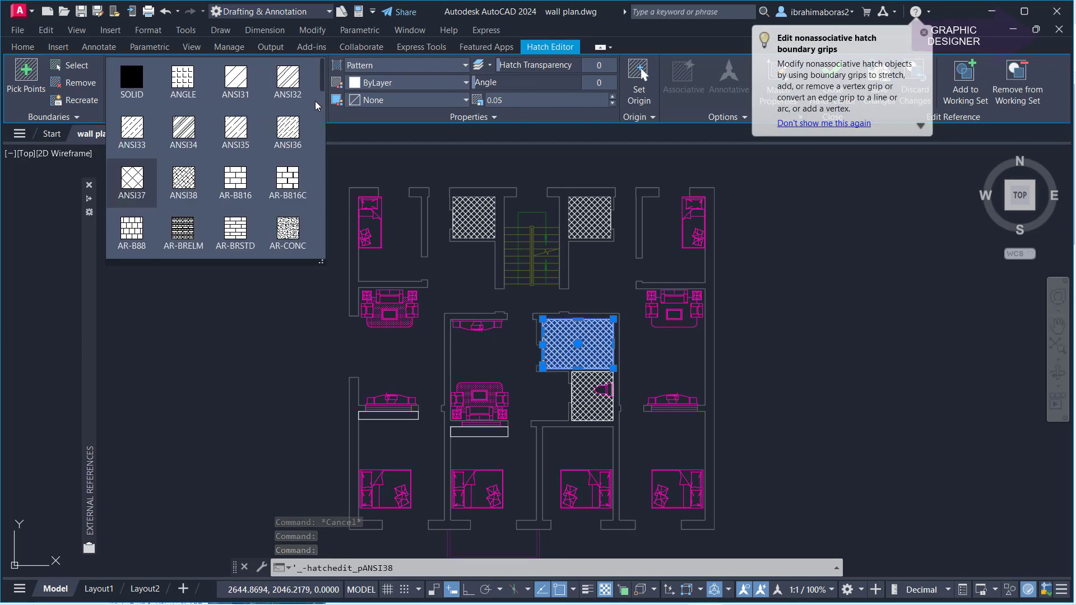
pyautogui.click(182, 82)
pyautogui.press('Escape')
# Step: Change the bathroom hatch to the ANGLE pattern after trying AR-B816
pyautogui.click(577, 400)
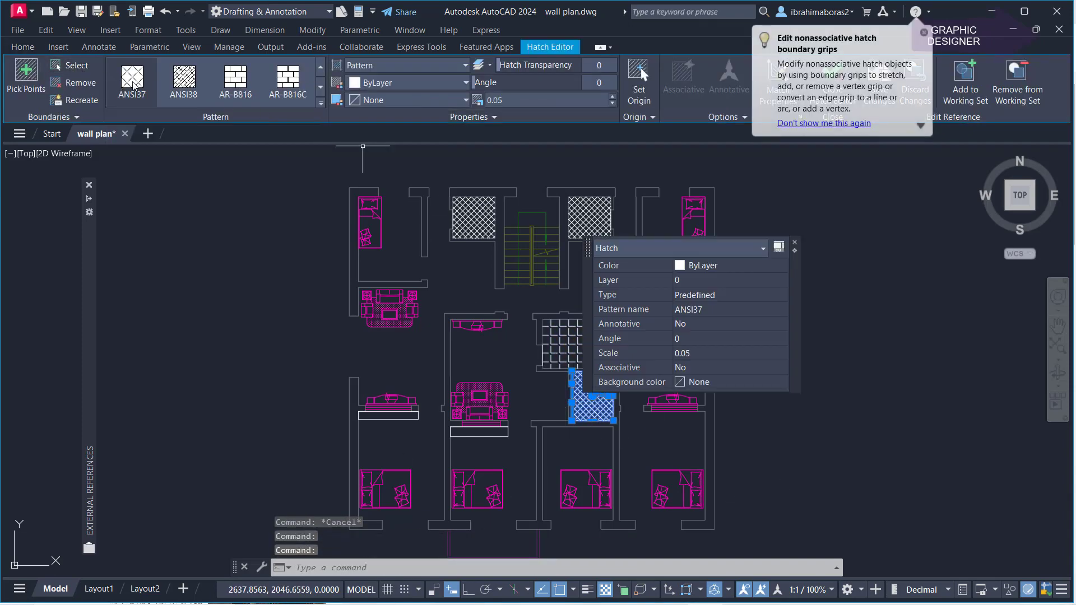
pyautogui.click(132, 84)
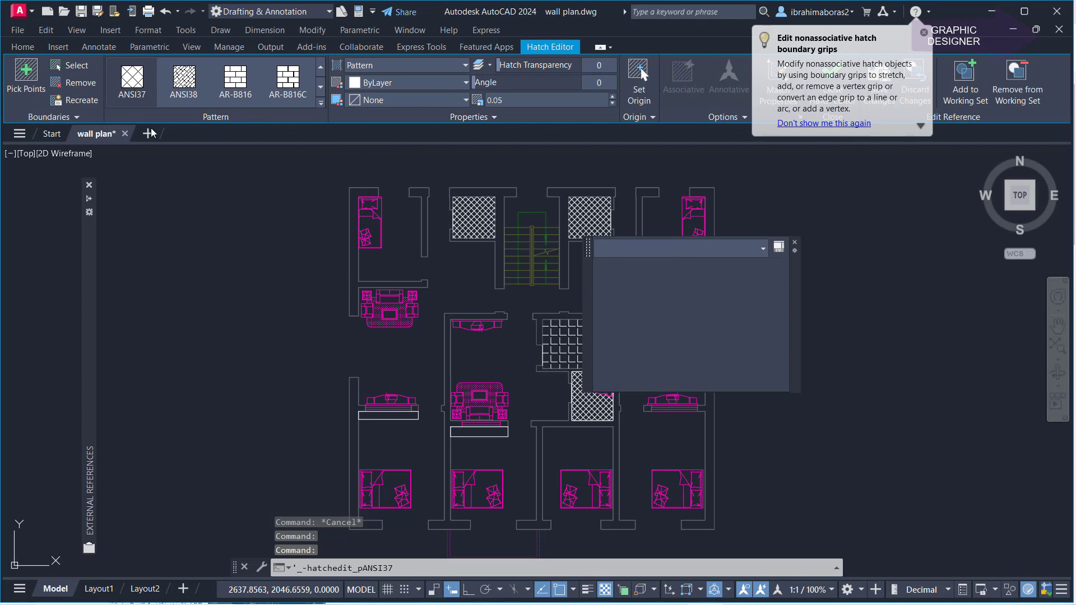
pyautogui.click(255, 96)
pyautogui.click(321, 103)
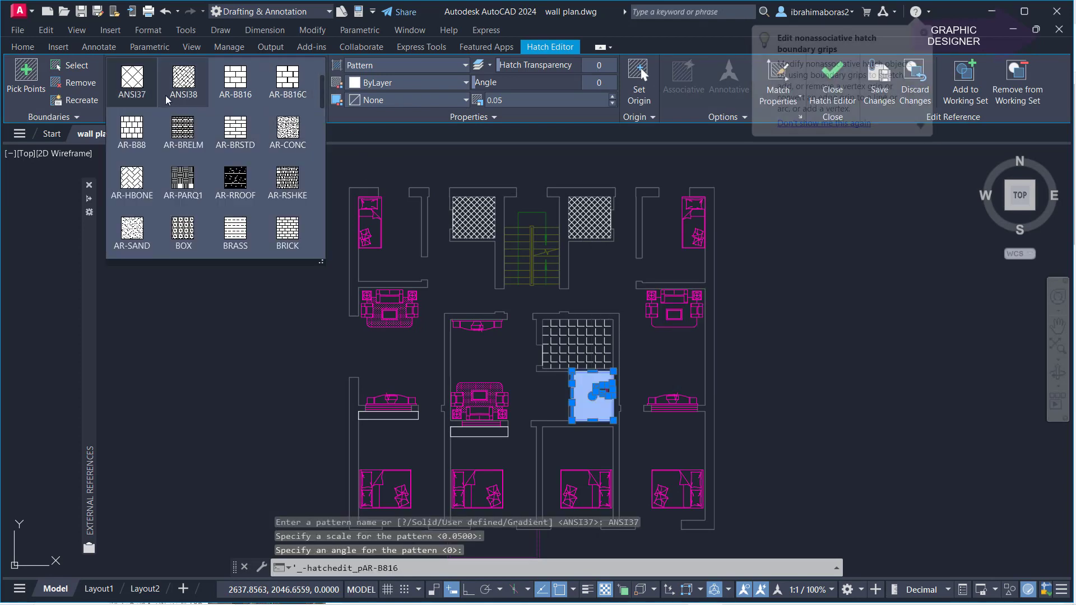
pyautogui.scroll(2, 304, 109)
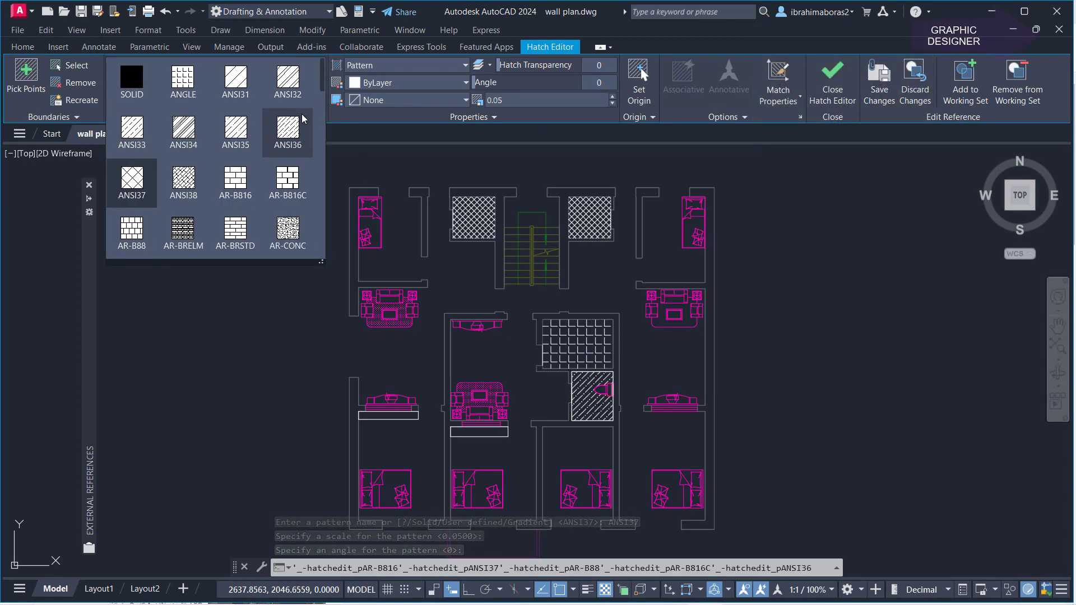
pyautogui.click(184, 78)
# Step: Change the upper-right square's hatch to the ANGLE pattern and clear the selection
pyautogui.click(589, 217)
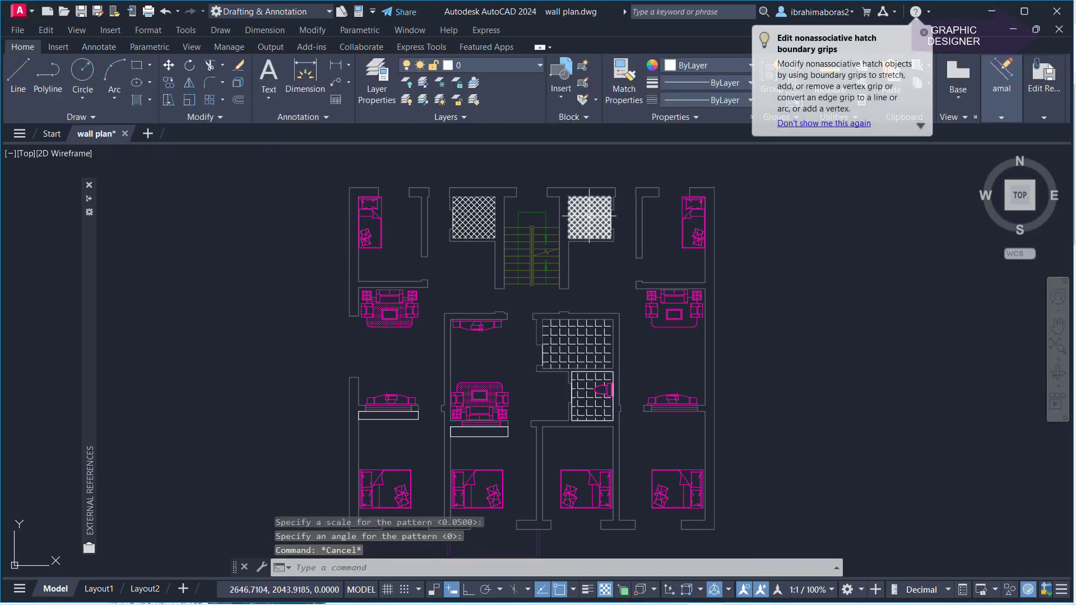
pyautogui.click(589, 217)
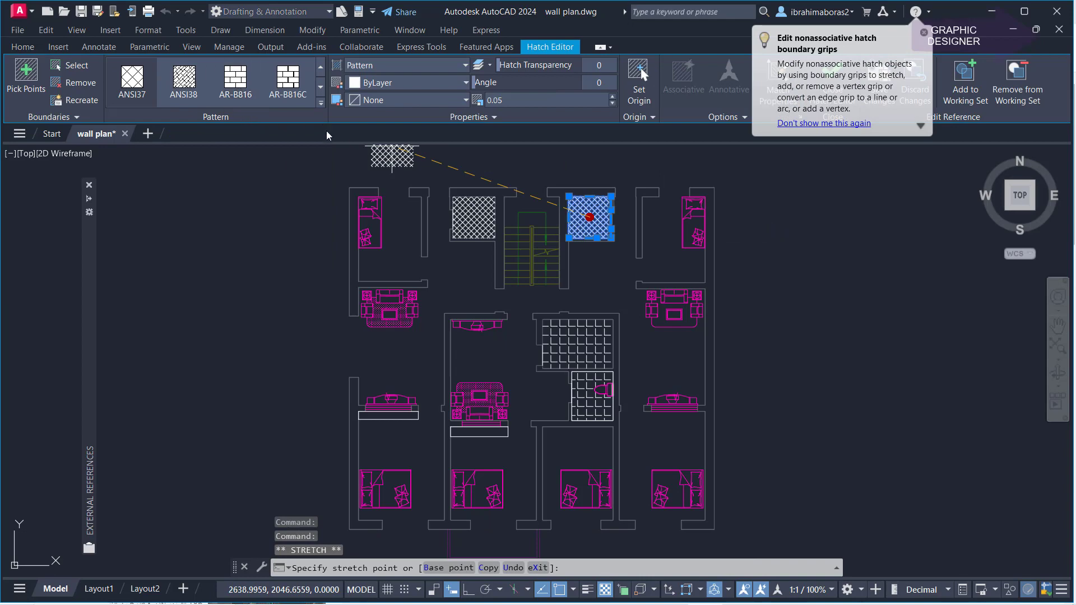
pyautogui.press('Escape')
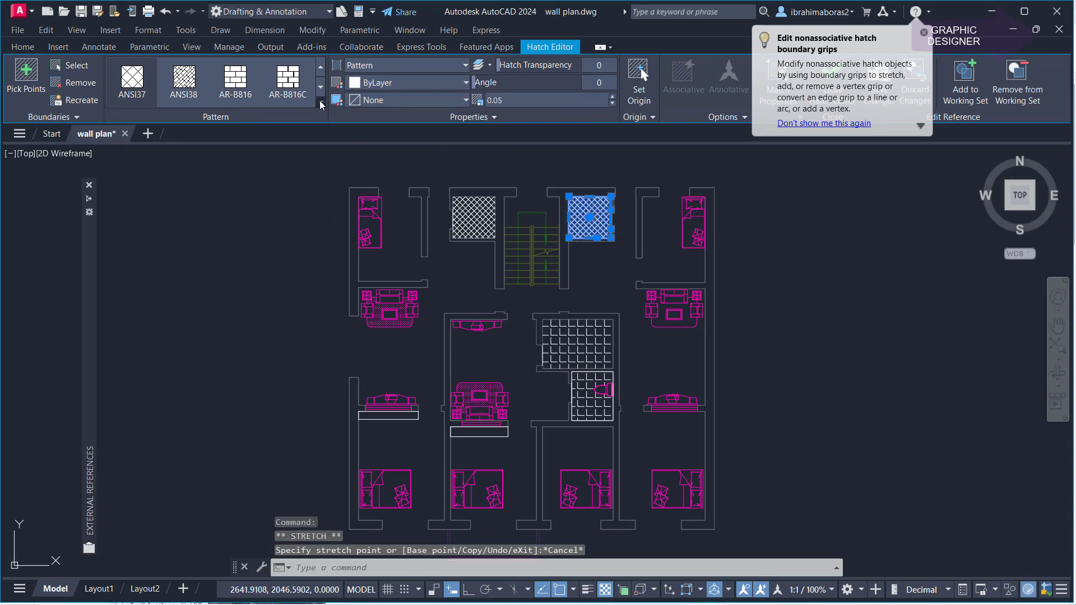
pyautogui.click(321, 103)
pyautogui.click(185, 78)
pyautogui.press('Escape')
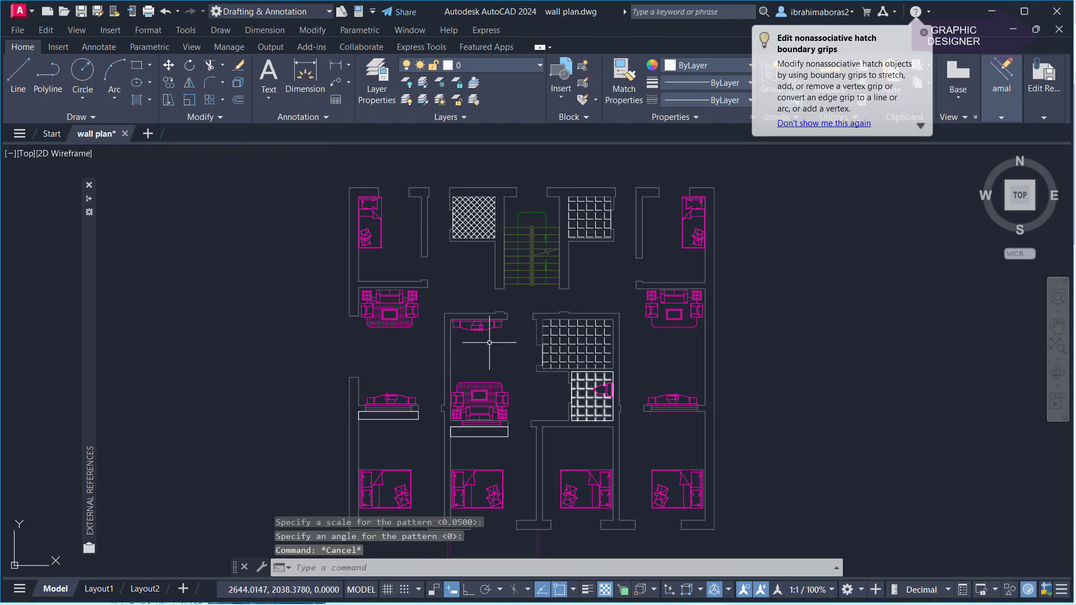
pyautogui.press('Escape')
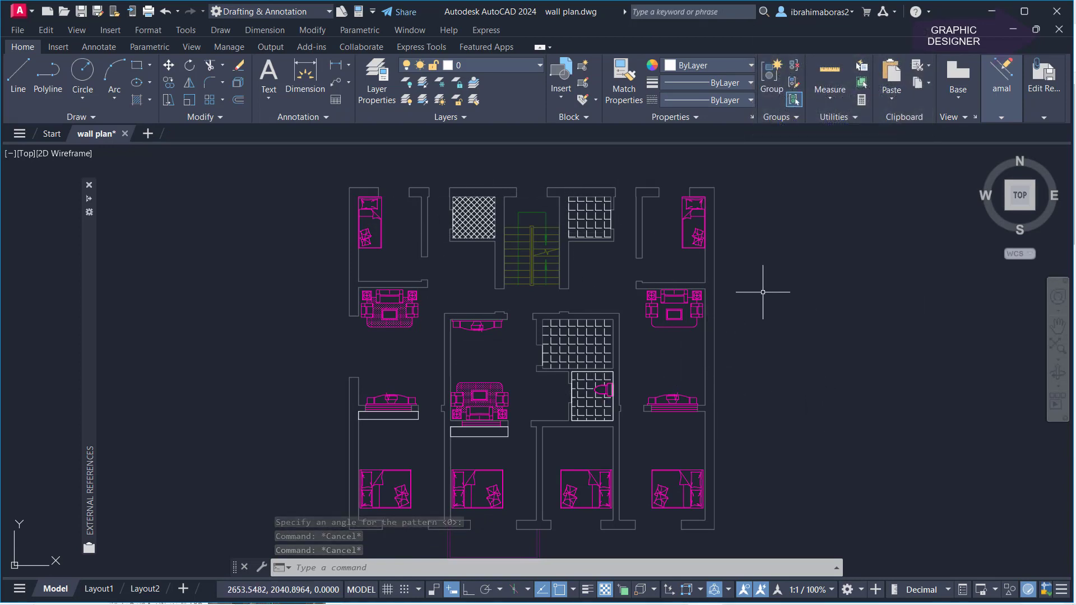
# Step: Window-select the right living area's coffee table and set its Color to Yellow
pyautogui.scroll(6, 659, 292)
pyautogui.scroll(4, 694, 291)
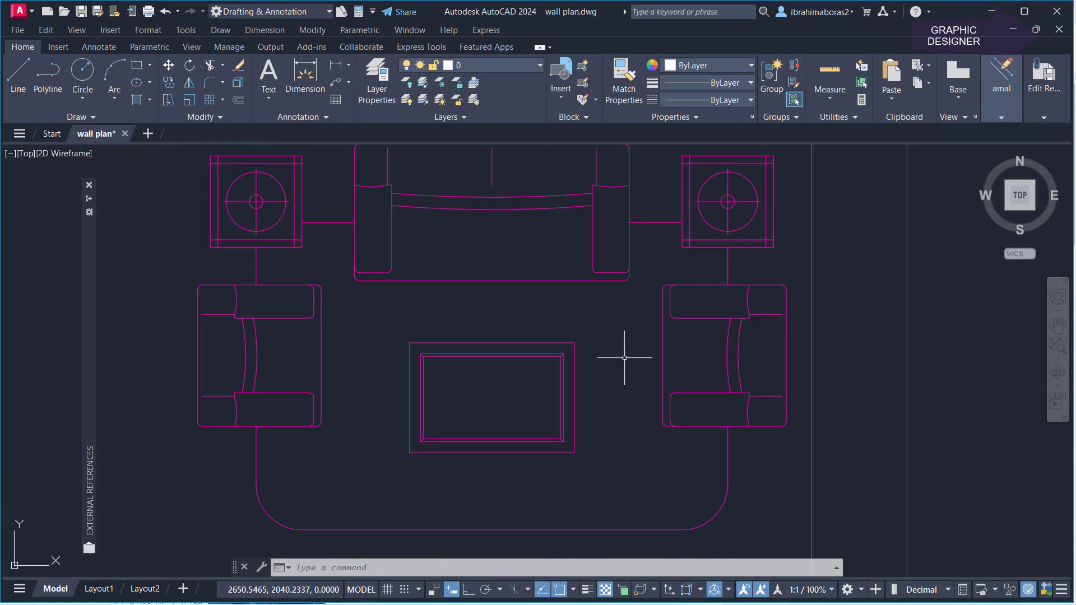
pyautogui.click(614, 335)
pyautogui.click(395, 455)
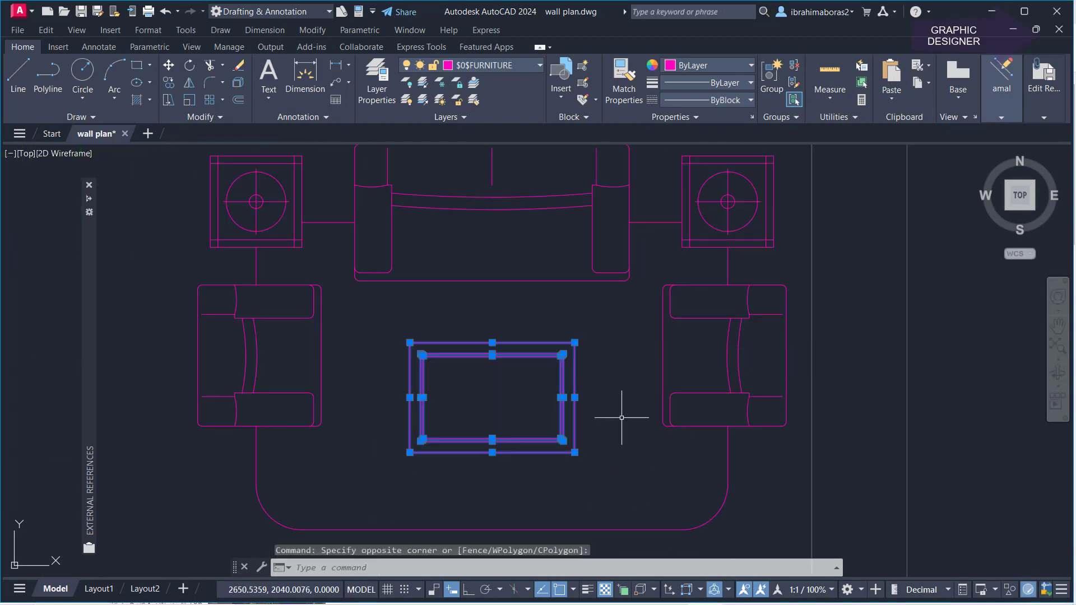
pyautogui.click(711, 65)
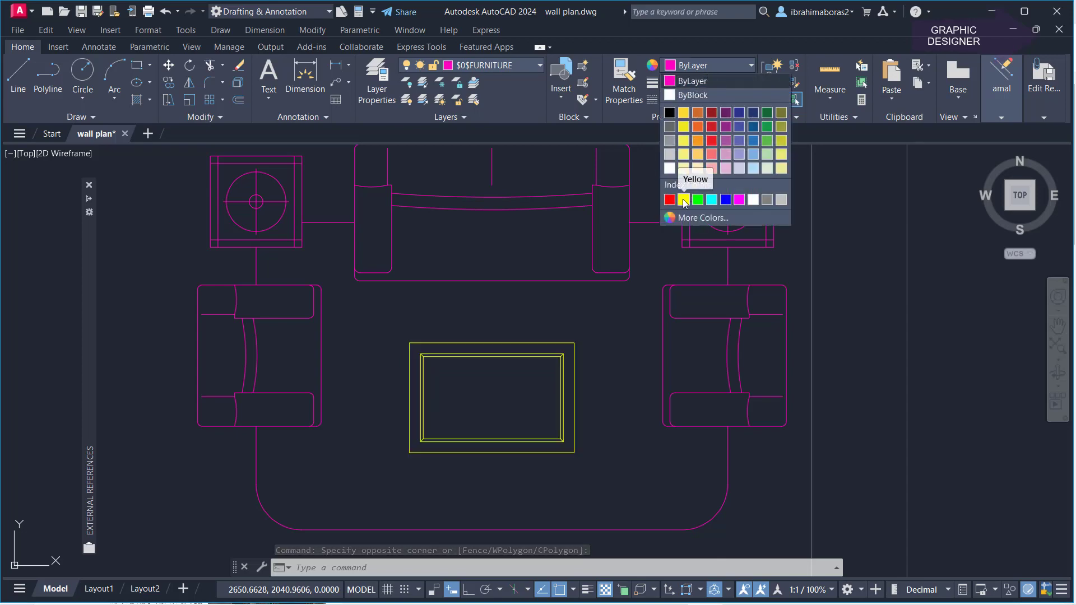
pyautogui.click(683, 200)
pyautogui.press('Escape')
pyautogui.press('Escape')
pyautogui.scroll(-5, 577, 456)
pyautogui.moveTo(519, 572)
pyautogui.mouseDown(button='middle')
pyautogui.moveTo(636, 480)
pyautogui.moveTo(728, 434)
pyautogui.mouseUp(button='middle')
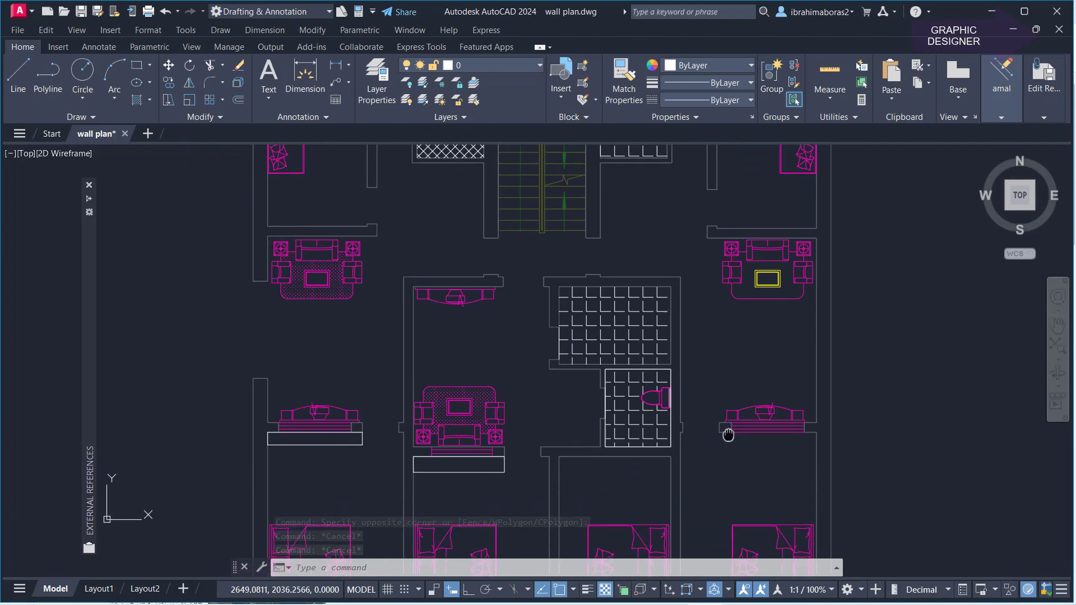
pyautogui.scroll(-2, 509, 336)
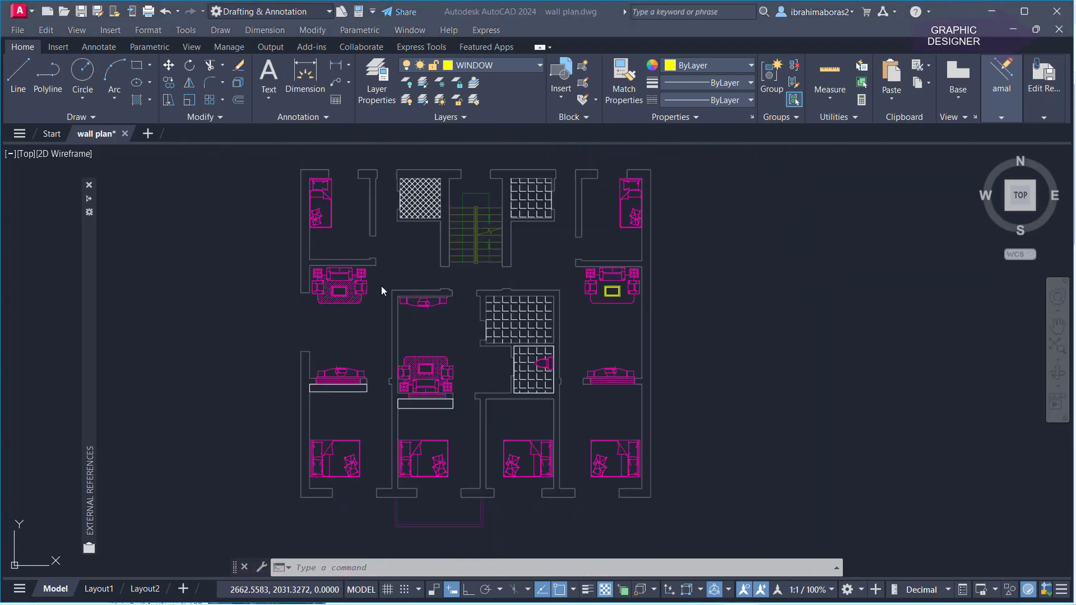
# Step: Erase the central room's sofa set with E, selecting its pieces in two windows
pyautogui.scroll(3, 456, 366)
pyautogui.scroll(3, 456, 365)
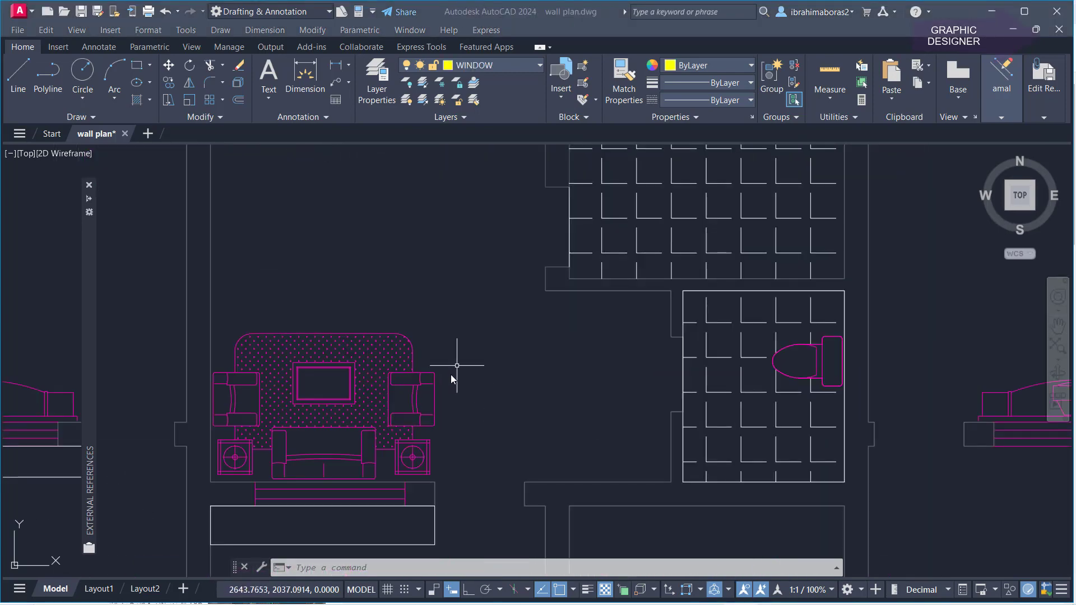
pyautogui.write('e')
pyautogui.press('Return')
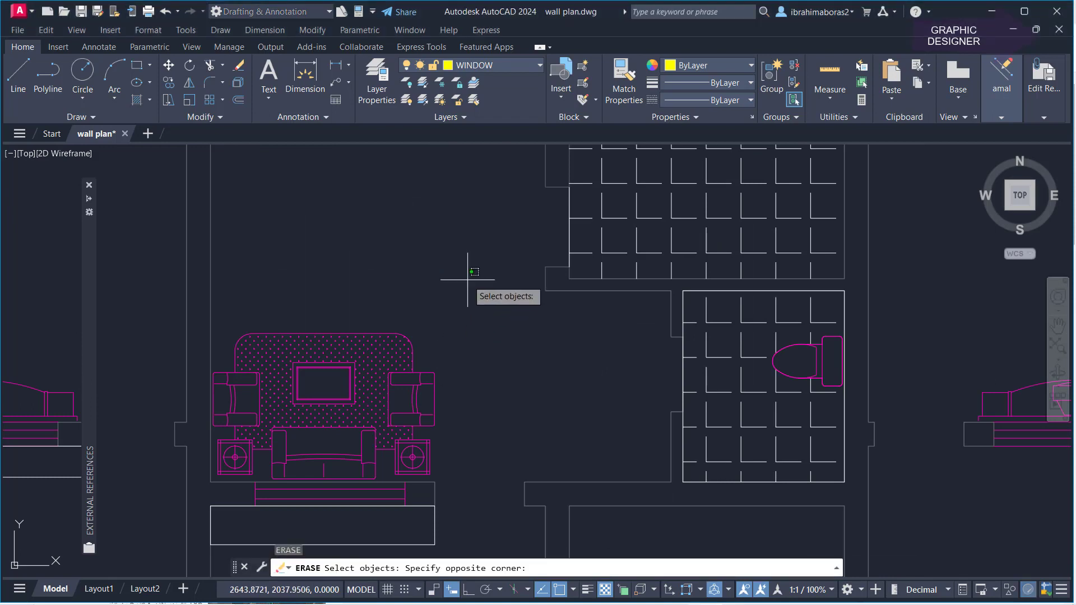
pyautogui.click(468, 280)
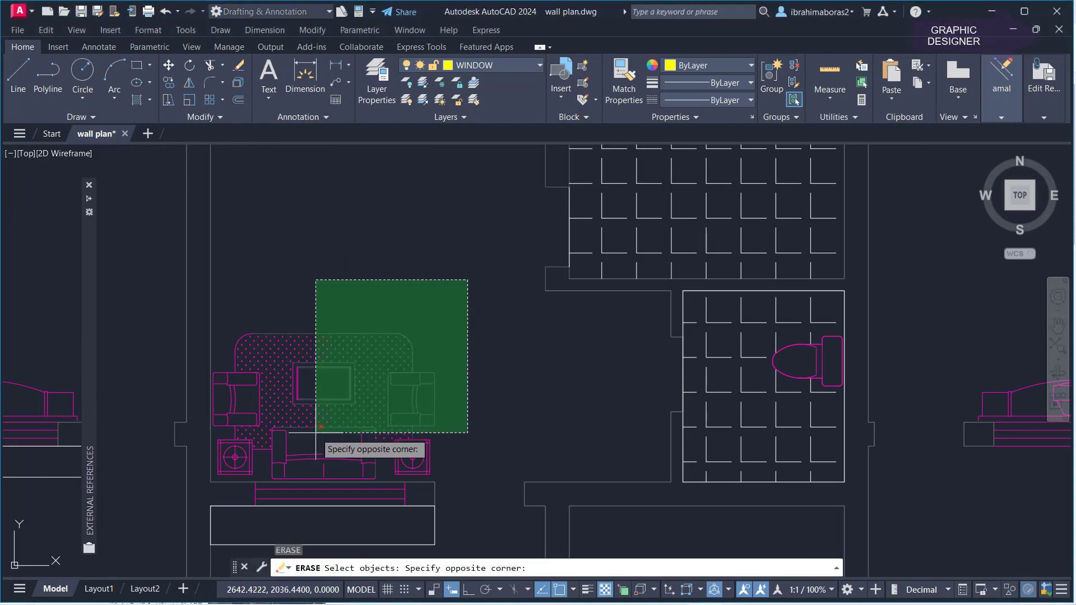
pyautogui.click(212, 474)
pyautogui.click(469, 433)
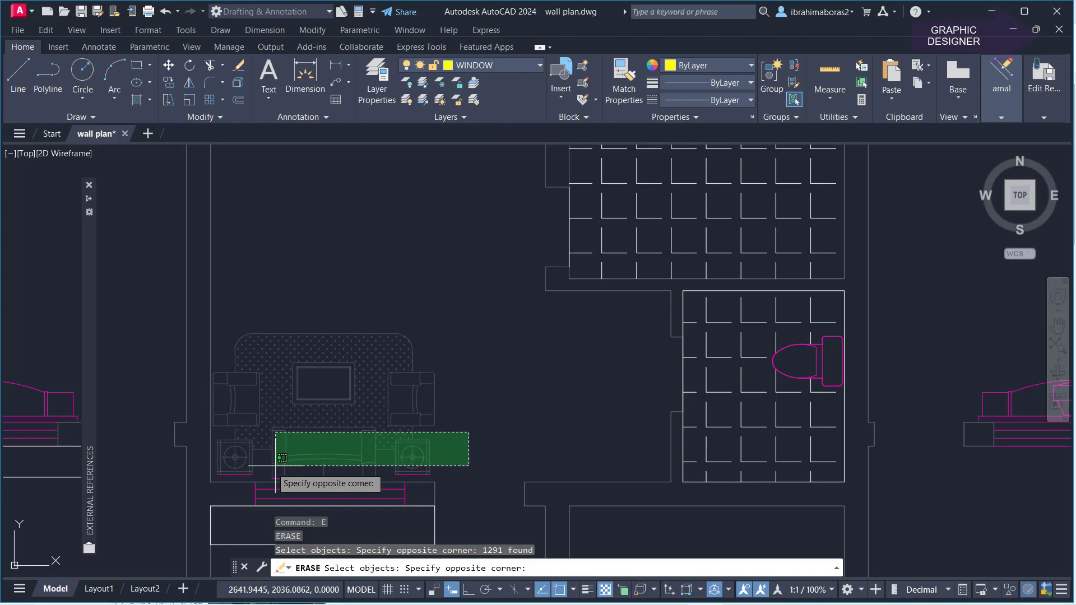
pyautogui.click(223, 477)
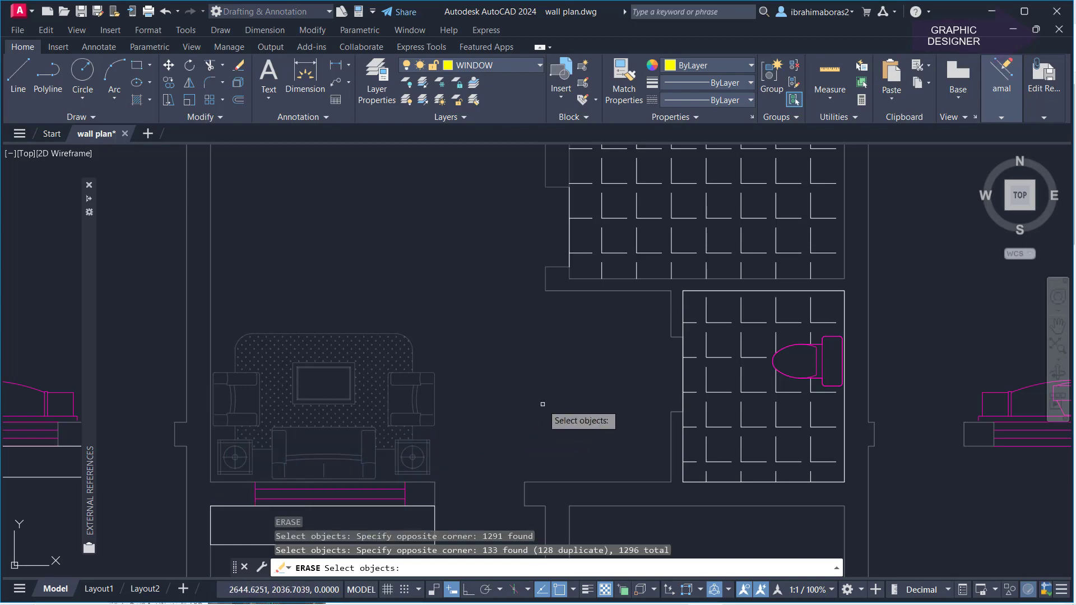
pyautogui.scroll(-7, 540, 363)
pyautogui.scroll(3, 577, 370)
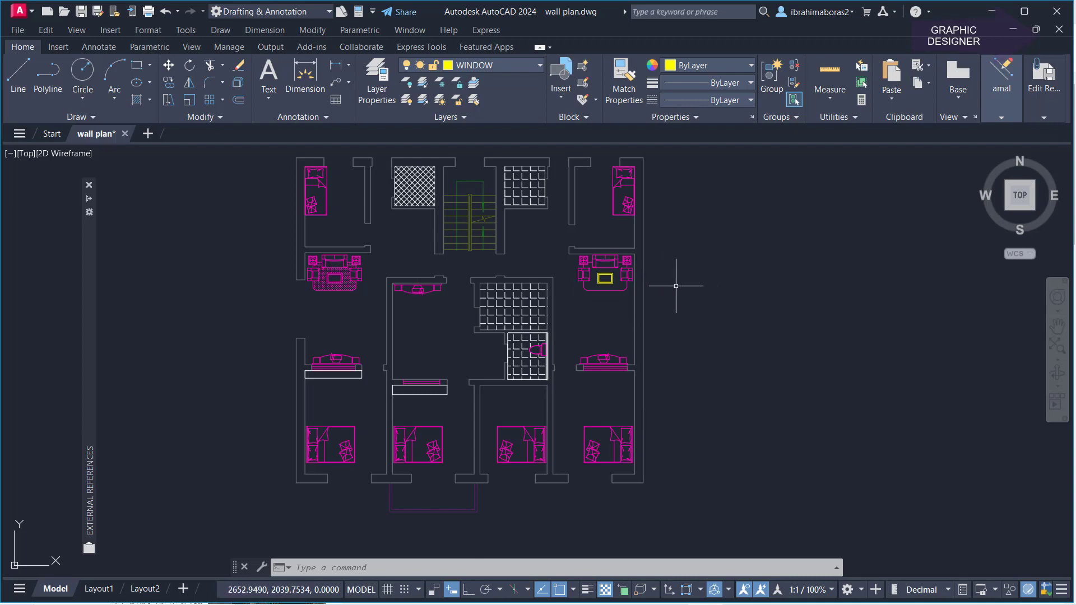
# Step: Close the REFEDIT session with Save Reference Edits and confirm the save
pyautogui.rightClick(676, 287)
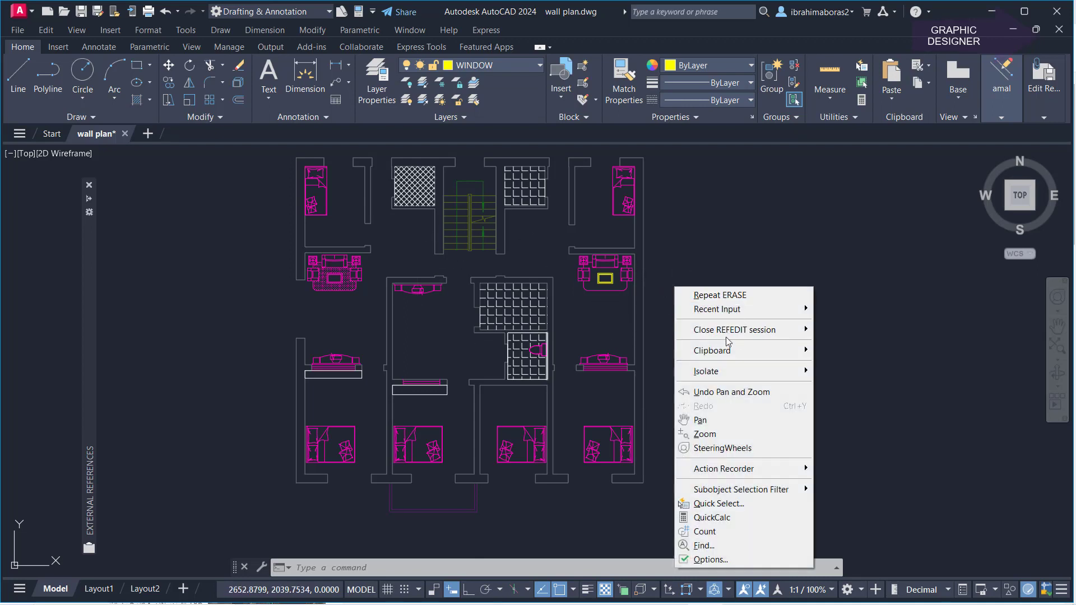
pyautogui.moveTo(734, 329)
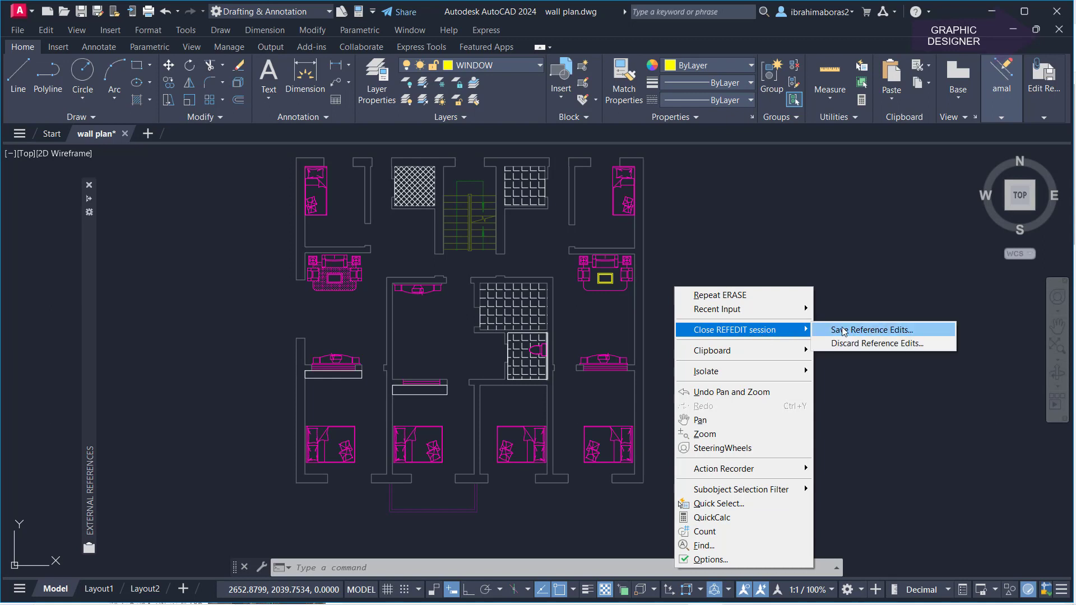
pyautogui.click(885, 334)
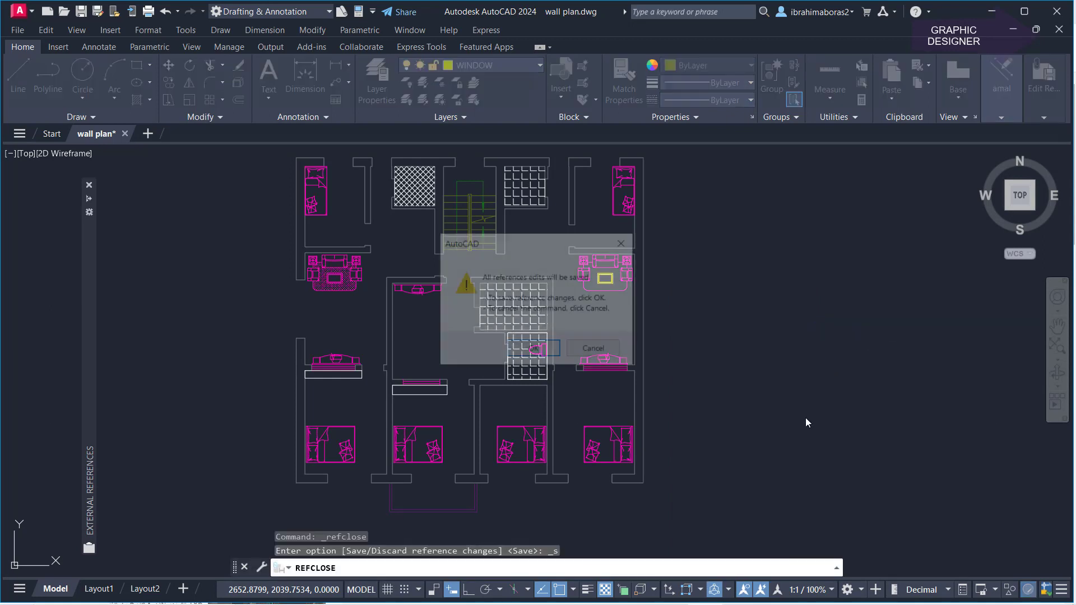
pyautogui.click(518, 351)
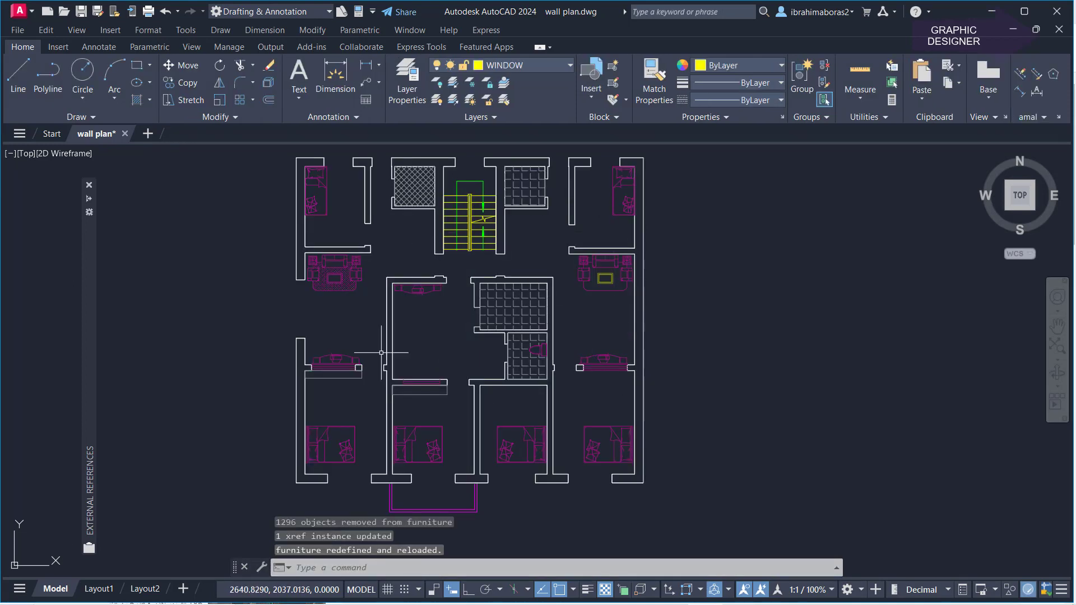
pyautogui.scroll(3, 551, 160)
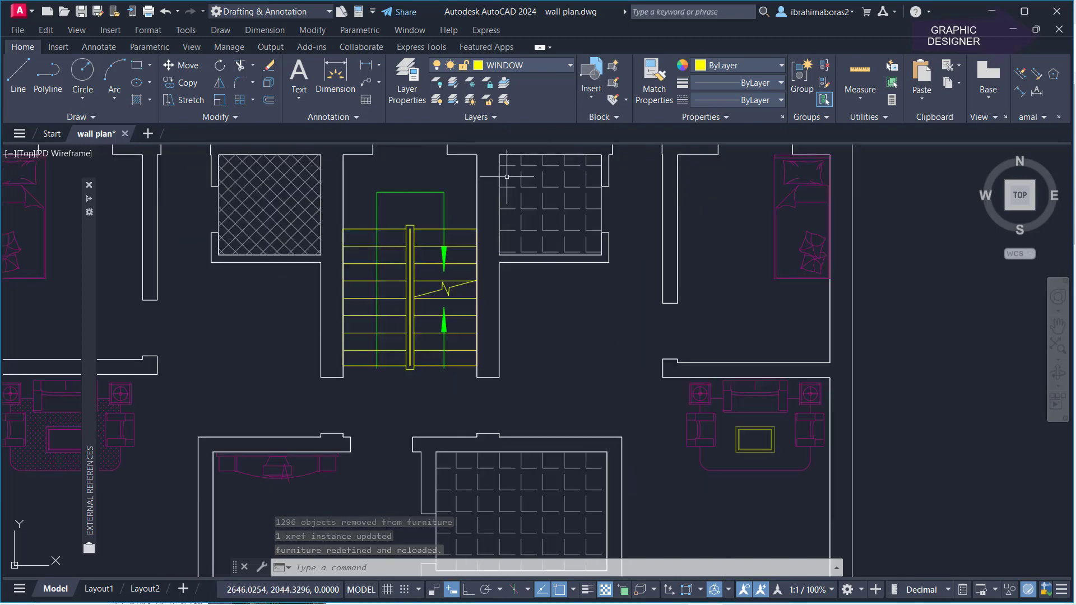
pyautogui.scroll(-5, 545, 320)
pyautogui.scroll(2, 544, 320)
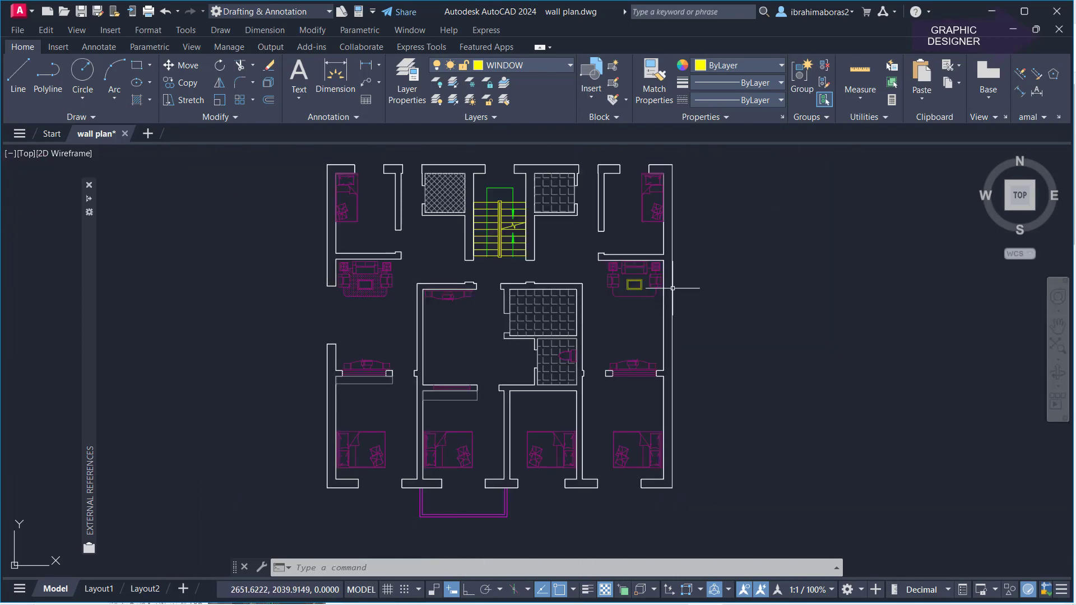
pyautogui.scroll(2, 620, 286)
pyautogui.scroll(-2, 574, 278)
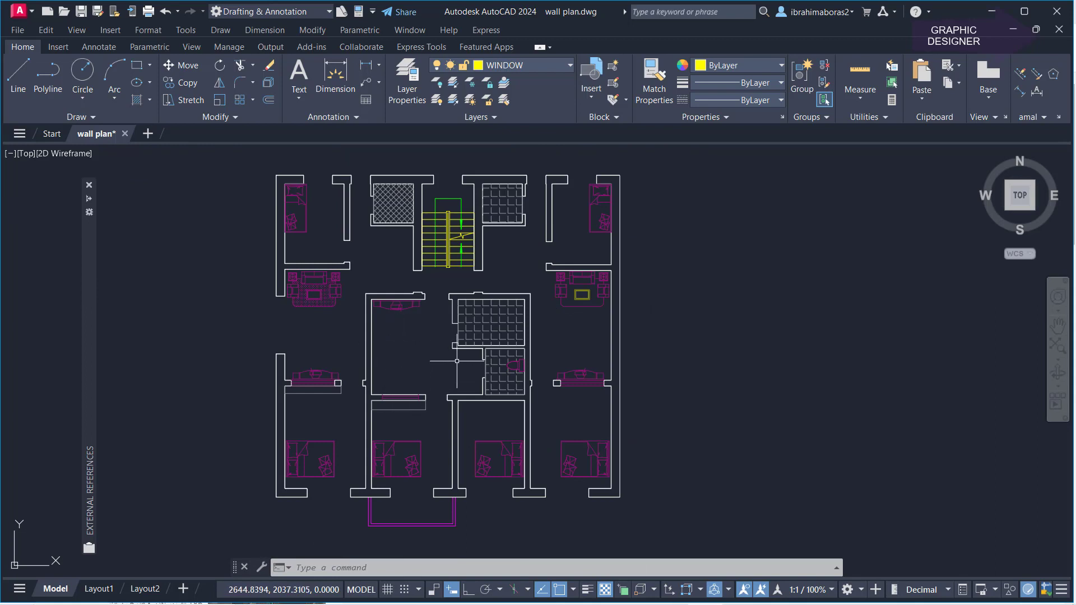
pyautogui.moveTo(449, 371); pyautogui.dragTo(499, 354, button='middle')
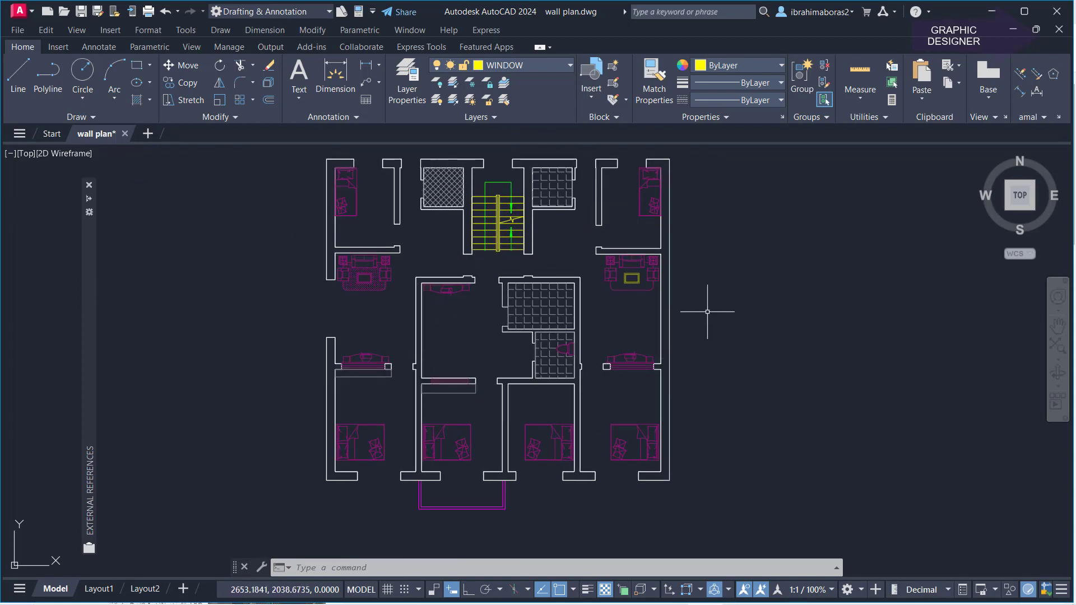